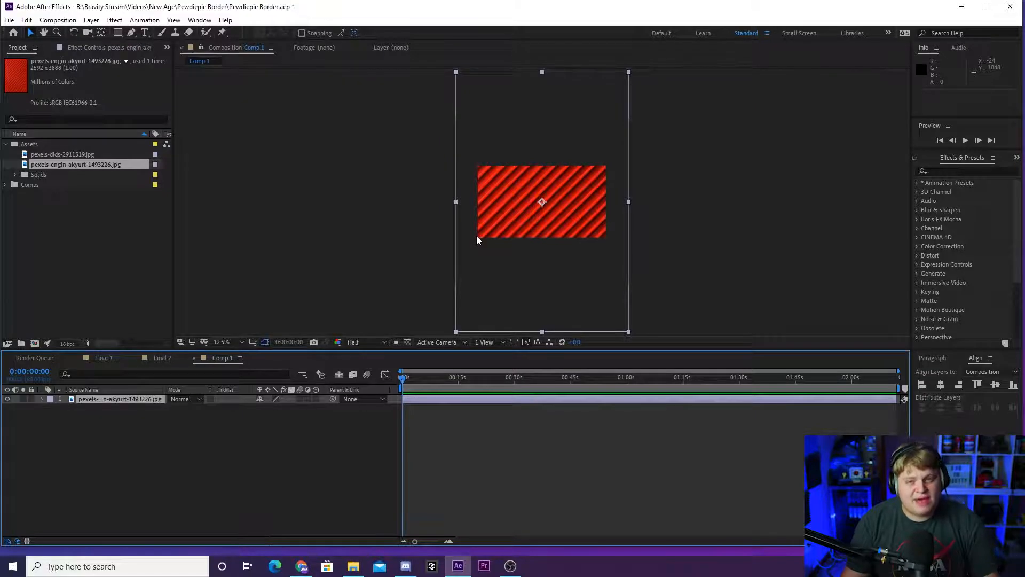
# - Scale the red striped image layer down to about 82% and rotate it 90° in the composition
pyautogui.moveTo(628, 73); pyautogui.dragTo(614, 96)
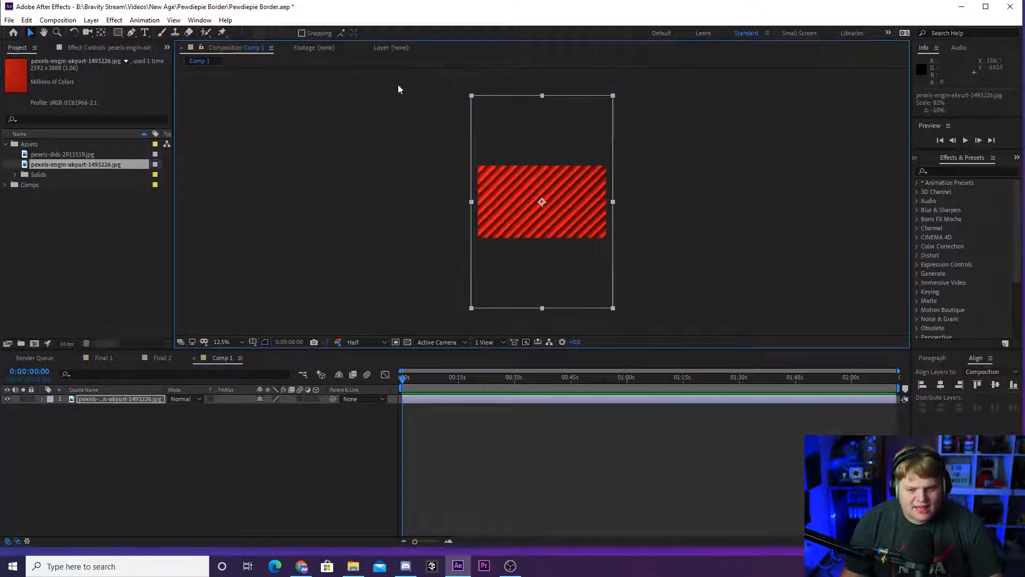
pyautogui.click(74, 33)
pyautogui.click(687, 206)
pyautogui.moveTo(568, 133); pyautogui.dragTo(643, 244)
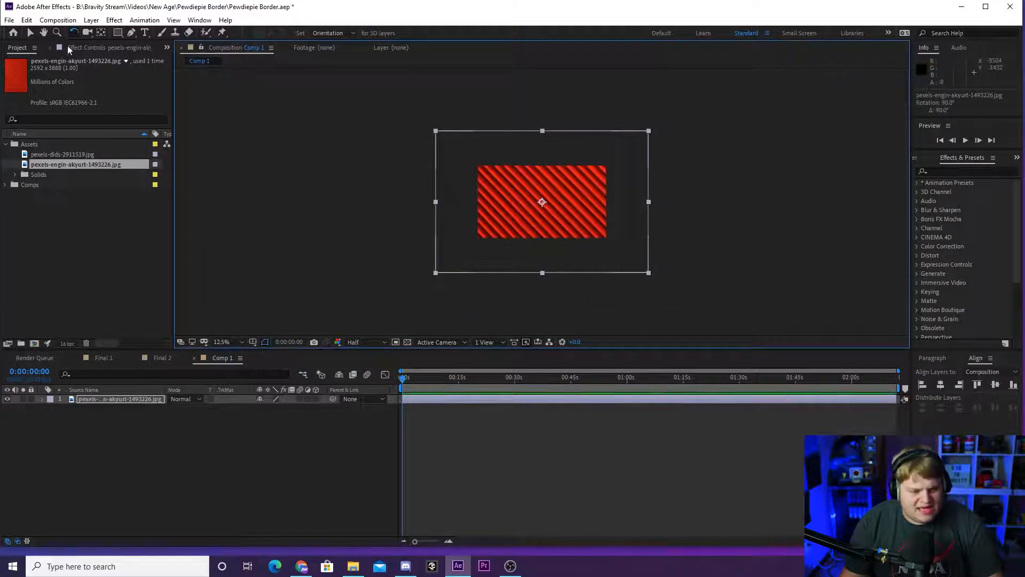
# - Scale the rotated image layer down to about 57% so it still covers the whole composition frame
pyautogui.click(31, 33)
pyautogui.moveTo(649, 134); pyautogui.dragTo(631, 155)
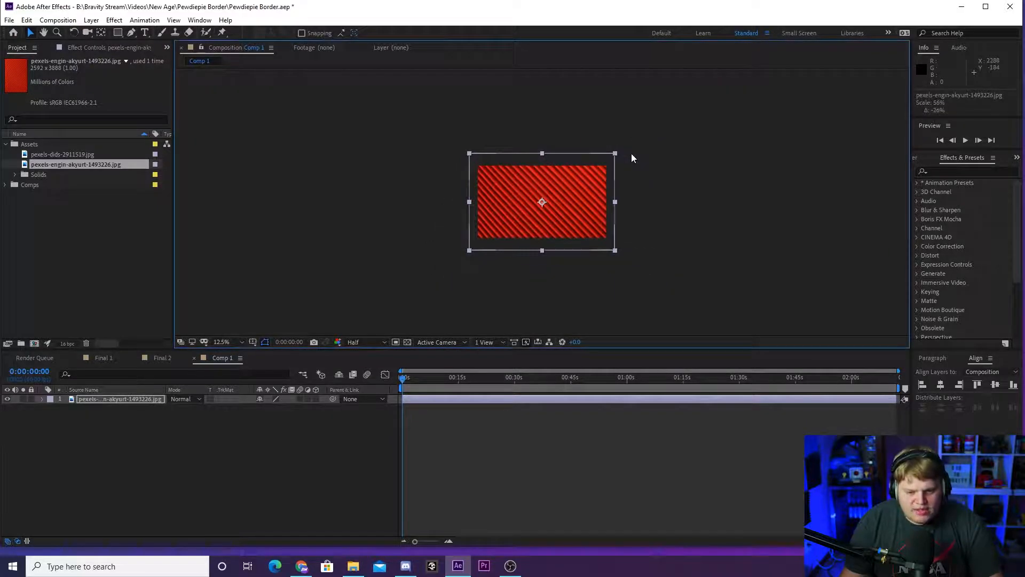
pyautogui.press('.')
pyautogui.moveTo(691, 107); pyautogui.dragTo(691, 102)
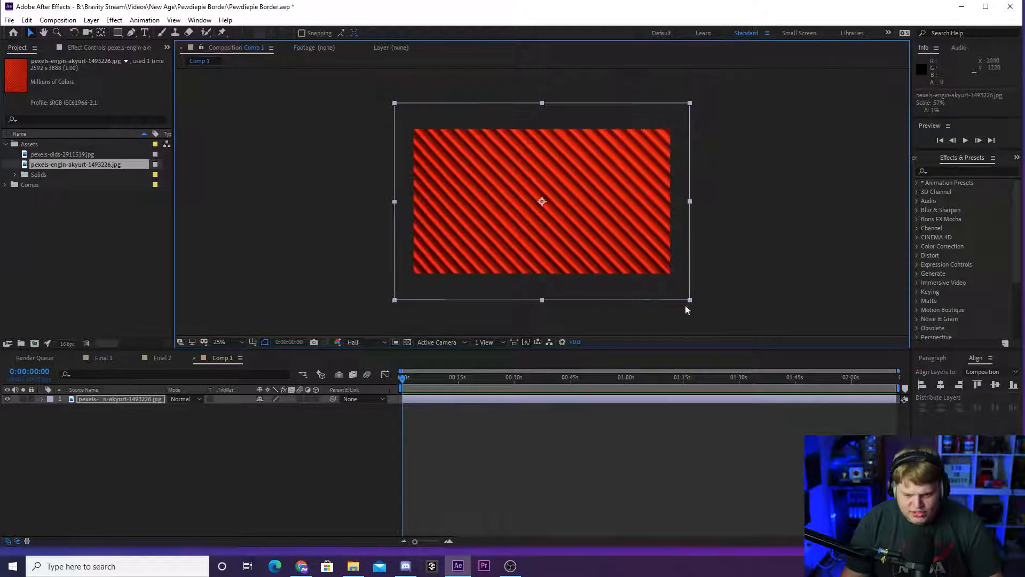
pyautogui.moveTo(393, 106); pyautogui.dragTo(395, 102)
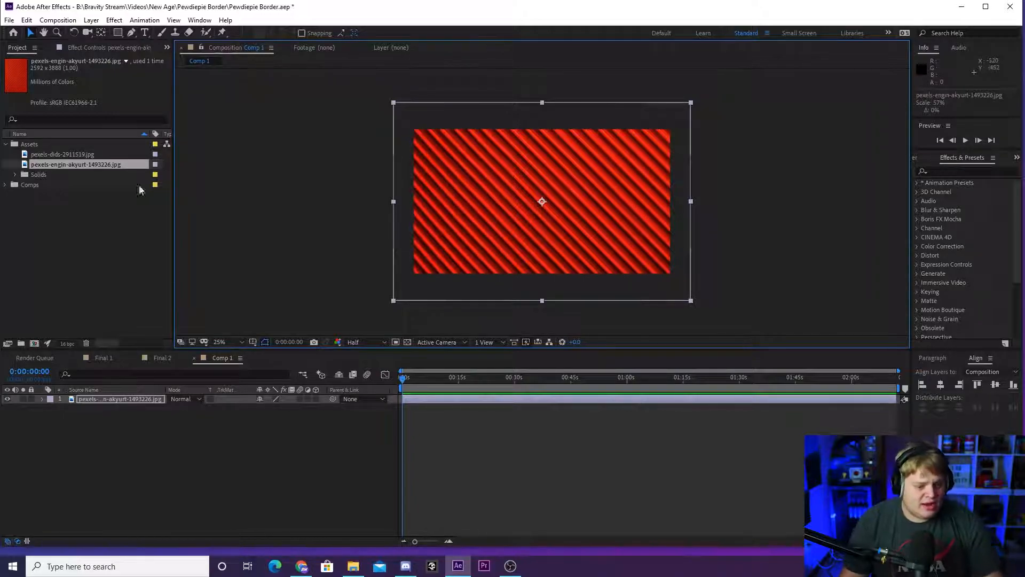
pyautogui.click(202, 393)
pyautogui.click(92, 20)
pyautogui.moveTo(160, 32)
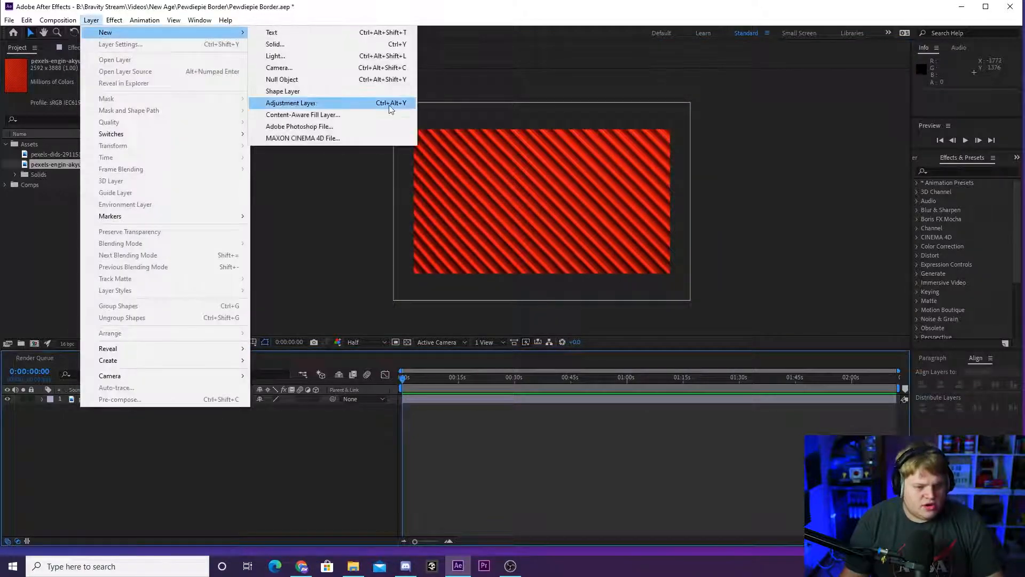
pyautogui.click(342, 44)
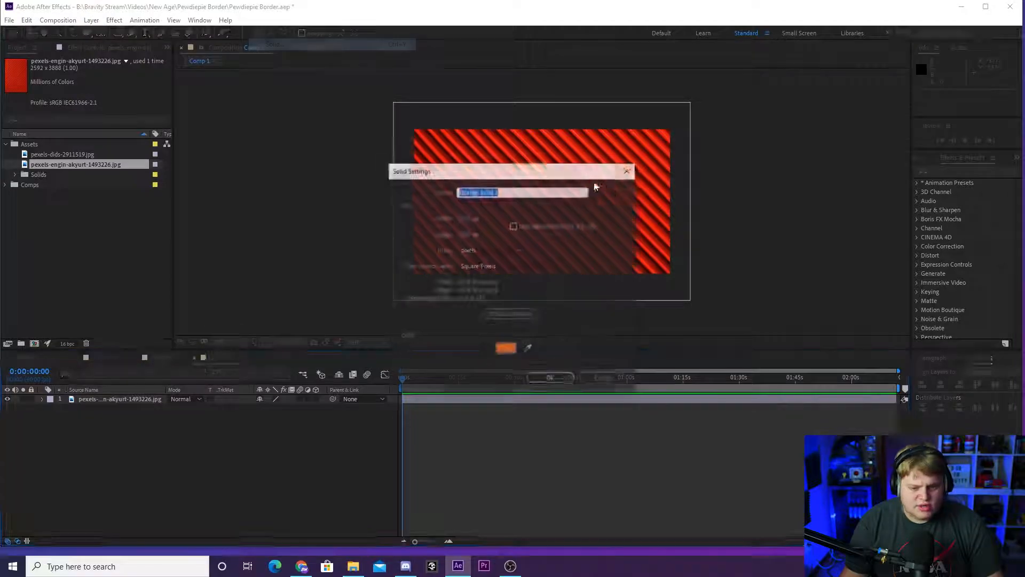
pyautogui.click(558, 379)
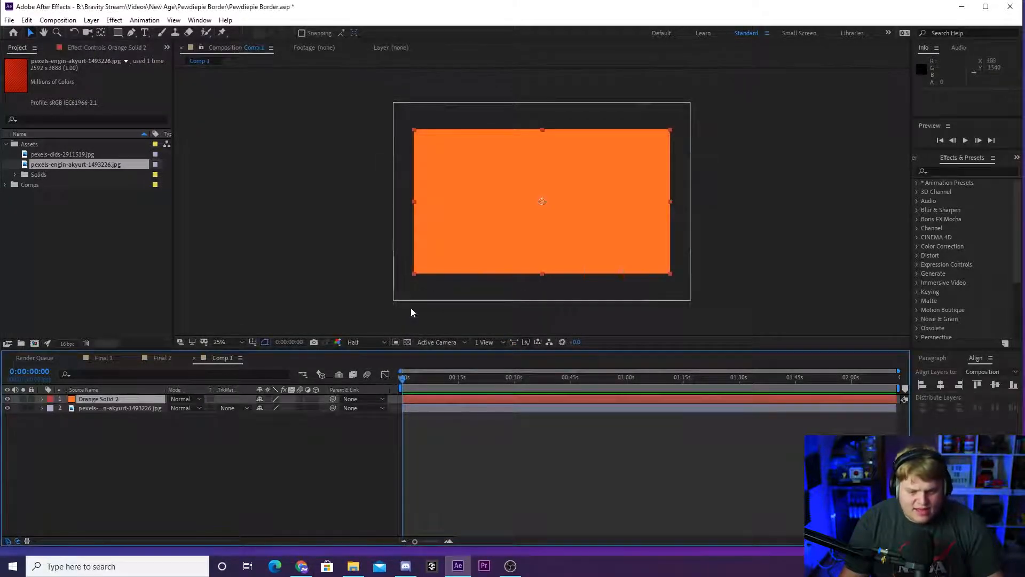
pyautogui.moveTo(670, 274); pyautogui.dragTo(701, 291)
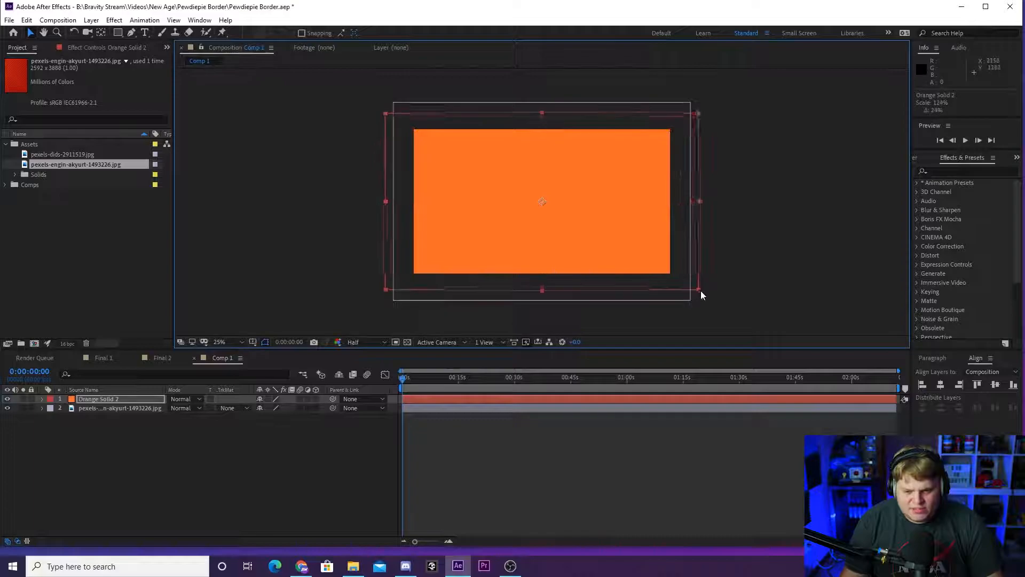
pyautogui.click(141, 399)
pyautogui.press('Delete')
# - Draw a rectangular mask on the striped image layer, inset by a thin even margin from the composition's edges
pyautogui.scroll(1, 540, 203)
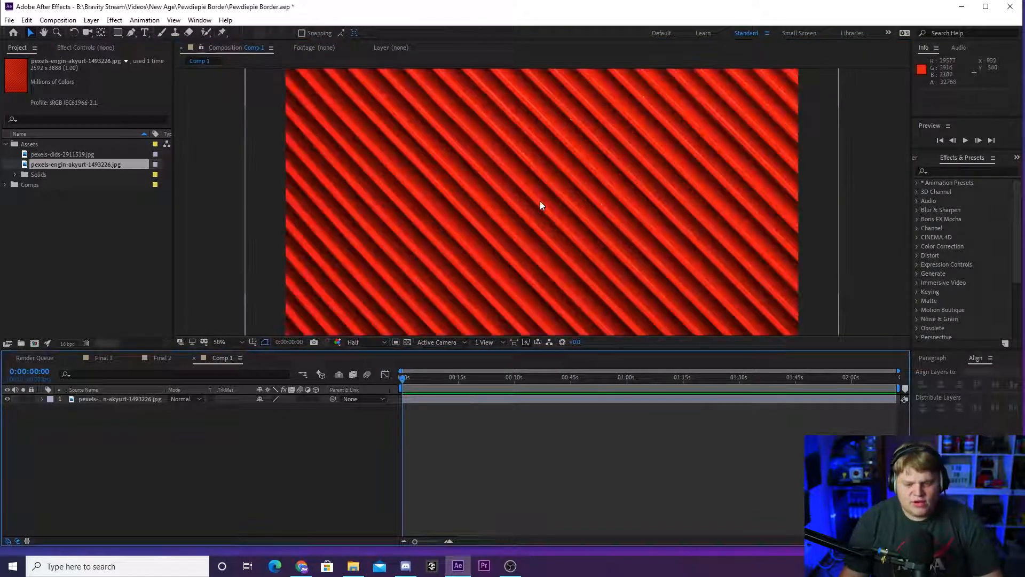
pyautogui.click(540, 201)
pyautogui.scroll(-2, 540, 201)
pyautogui.scroll(2, 540, 200)
pyautogui.scroll(-1, 540, 200)
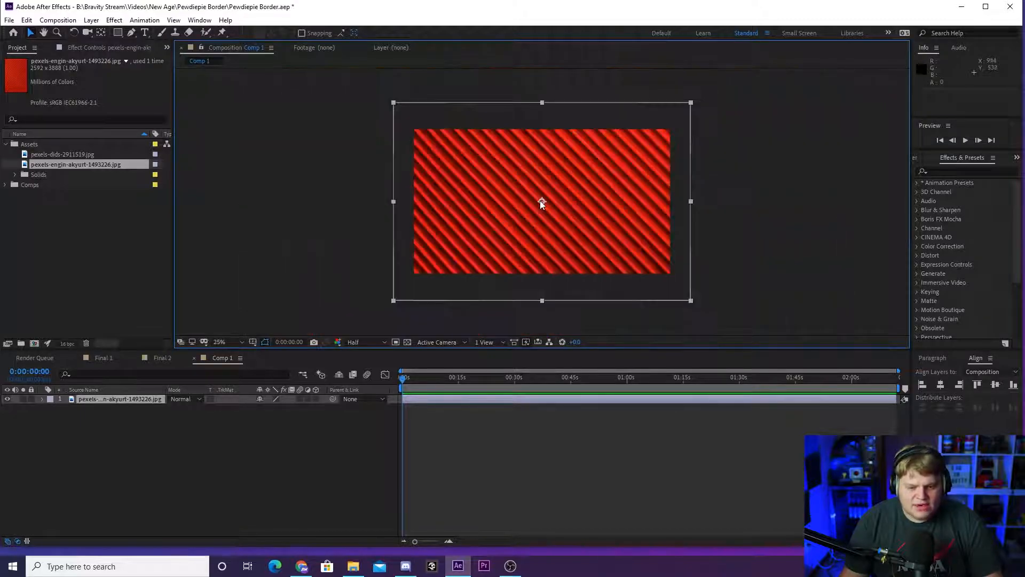
pyautogui.click(223, 344)
pyautogui.click(226, 359)
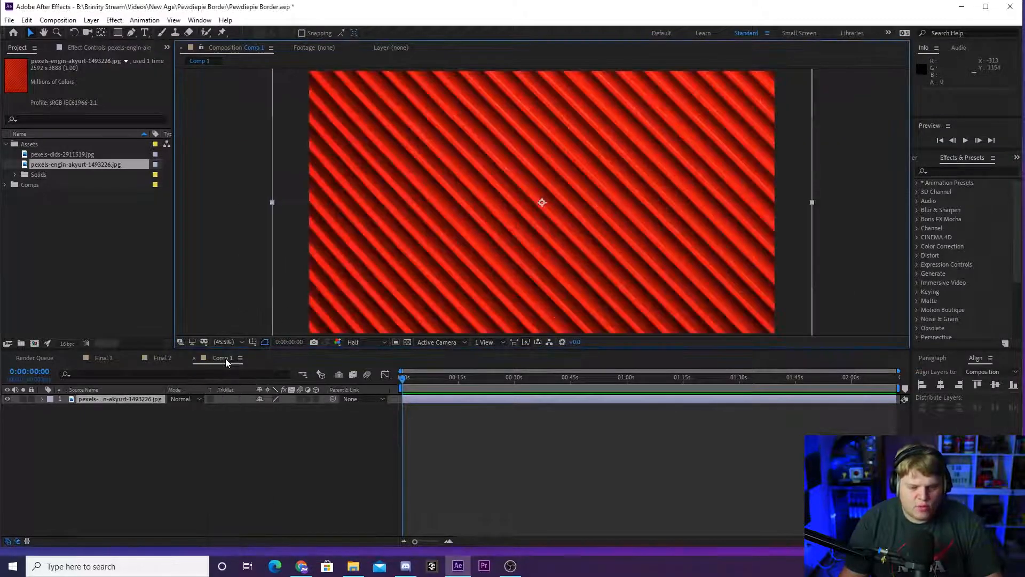
pyautogui.click(119, 34)
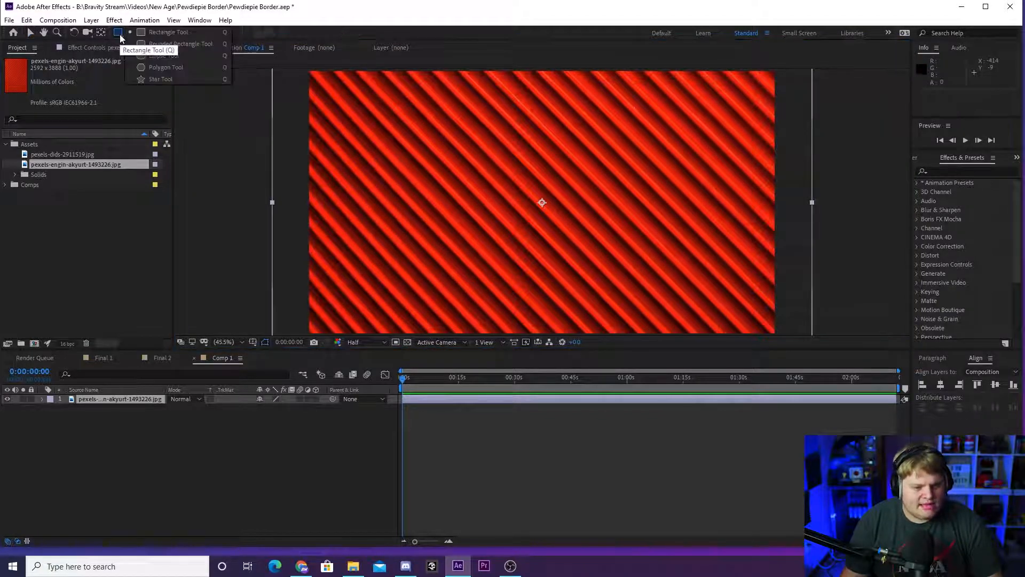
pyautogui.click(177, 33)
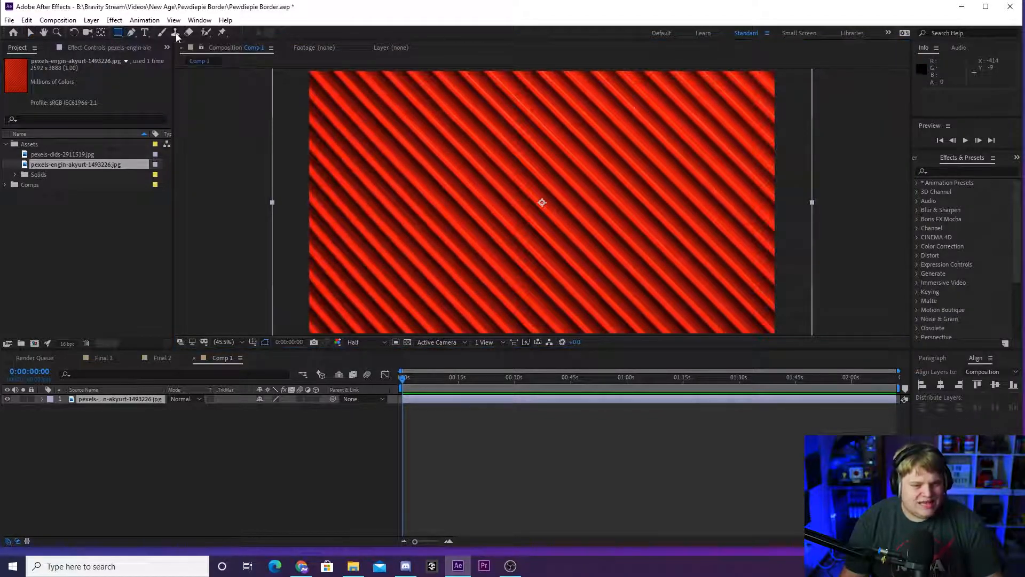
pyautogui.click(124, 400)
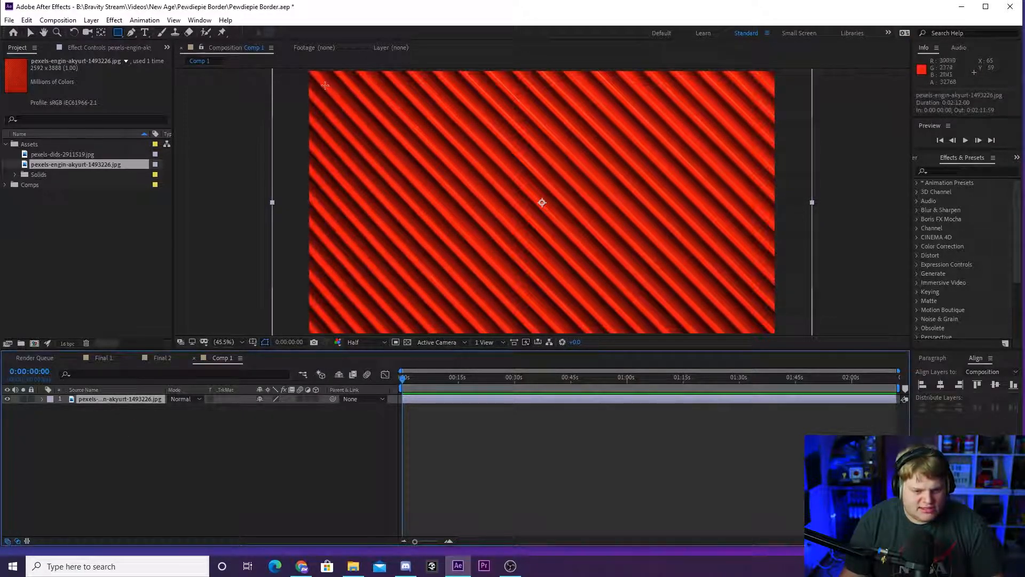
pyautogui.moveTo(325, 85); pyautogui.dragTo(760, 319)
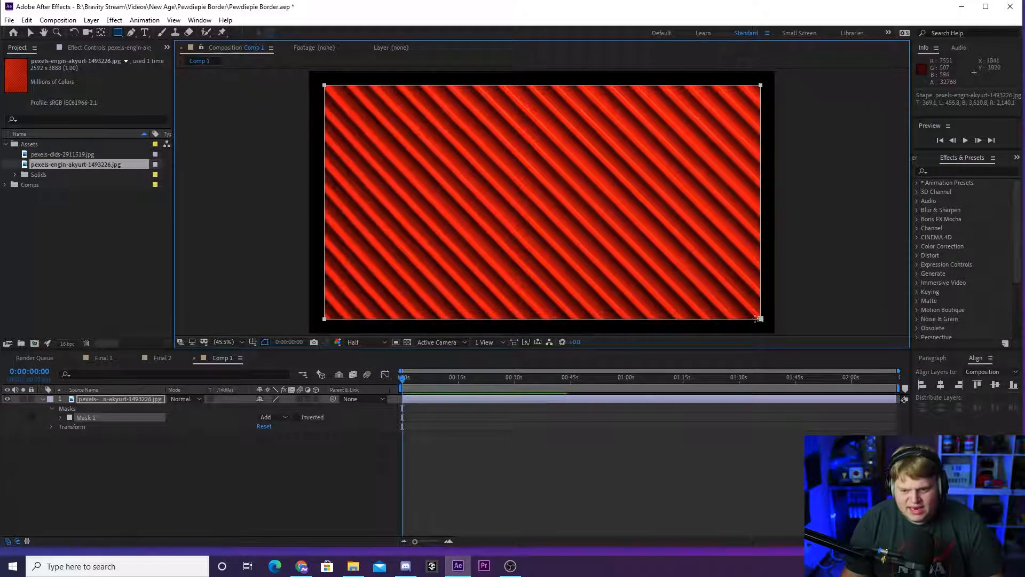
# - Center the masked image layer horizontally and vertically in the composition, then deselect it
pyautogui.click(210, 470)
pyautogui.click(159, 399)
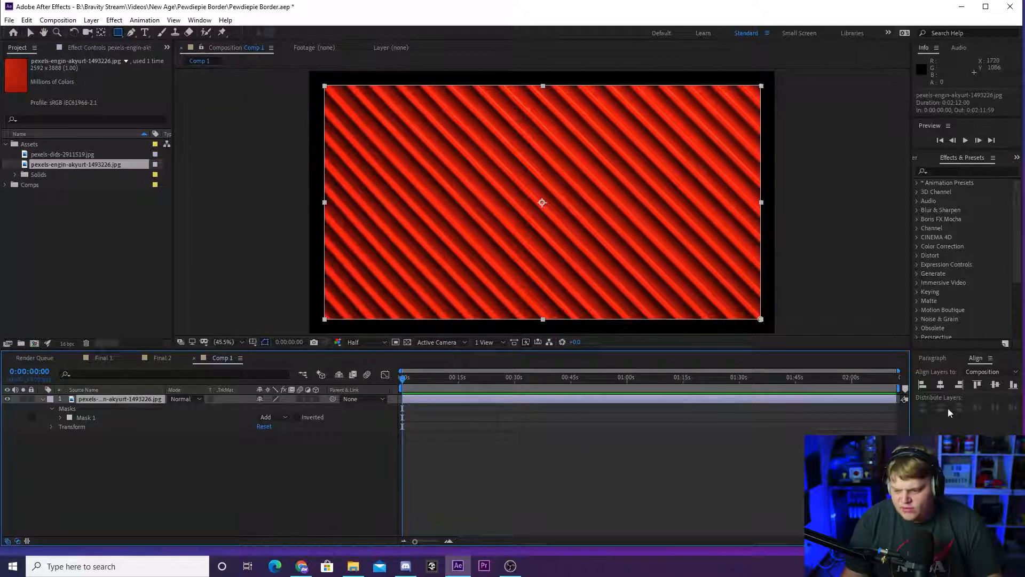
pyautogui.click(941, 384)
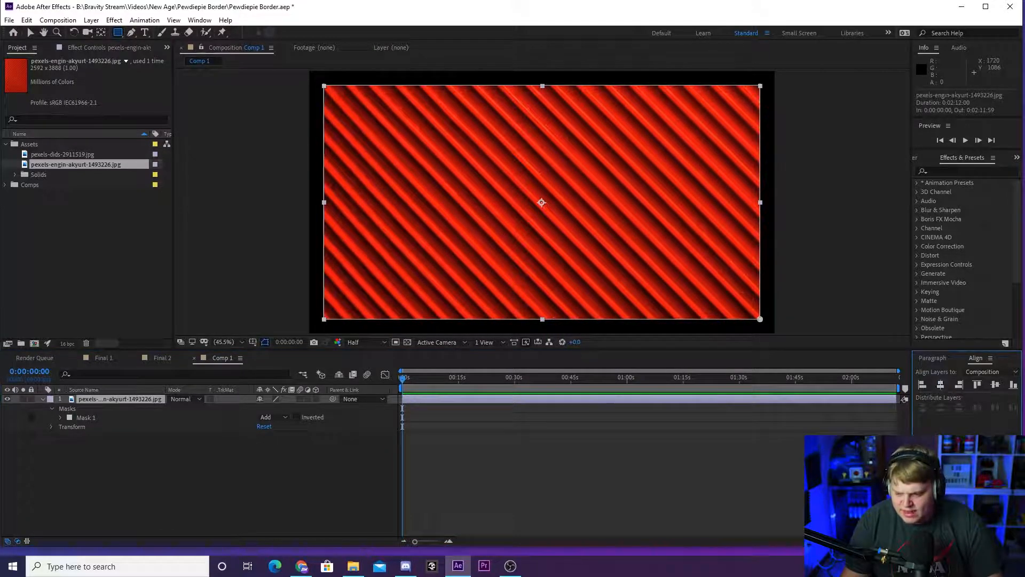
pyautogui.click(997, 386)
pyautogui.scroll(-2, 541, 202)
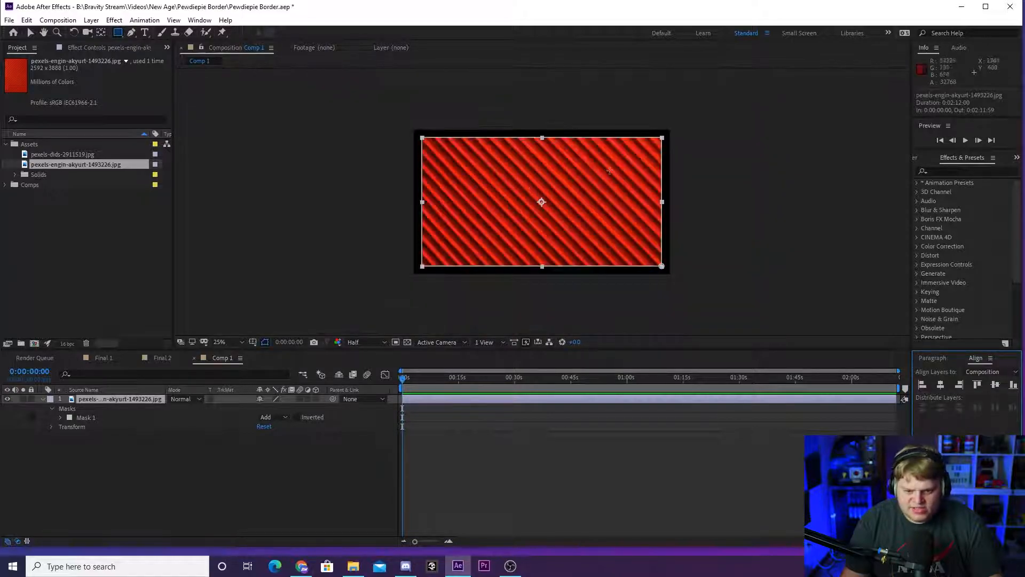
pyautogui.click(30, 33)
pyautogui.click(338, 172)
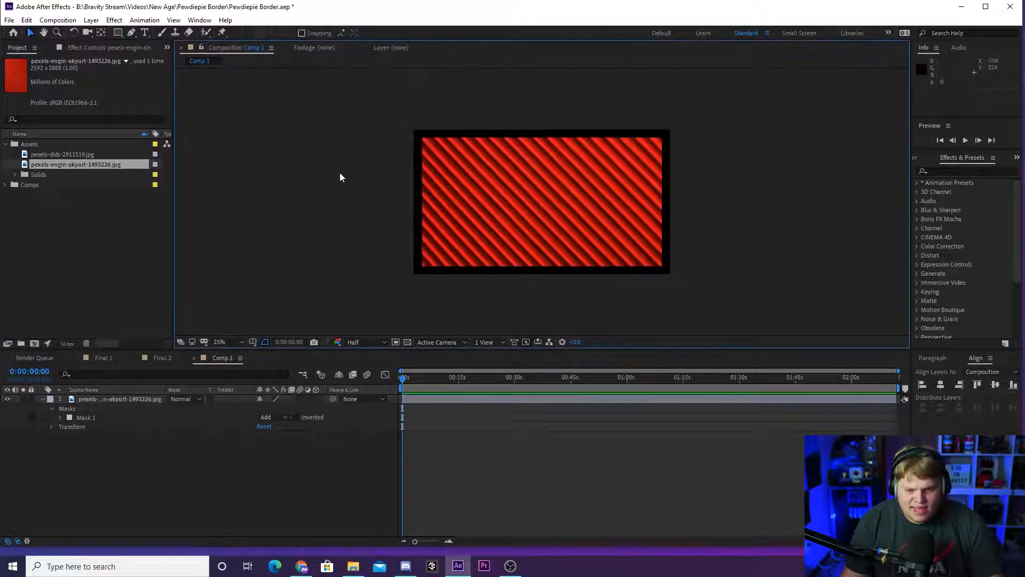
pyautogui.click(614, 197)
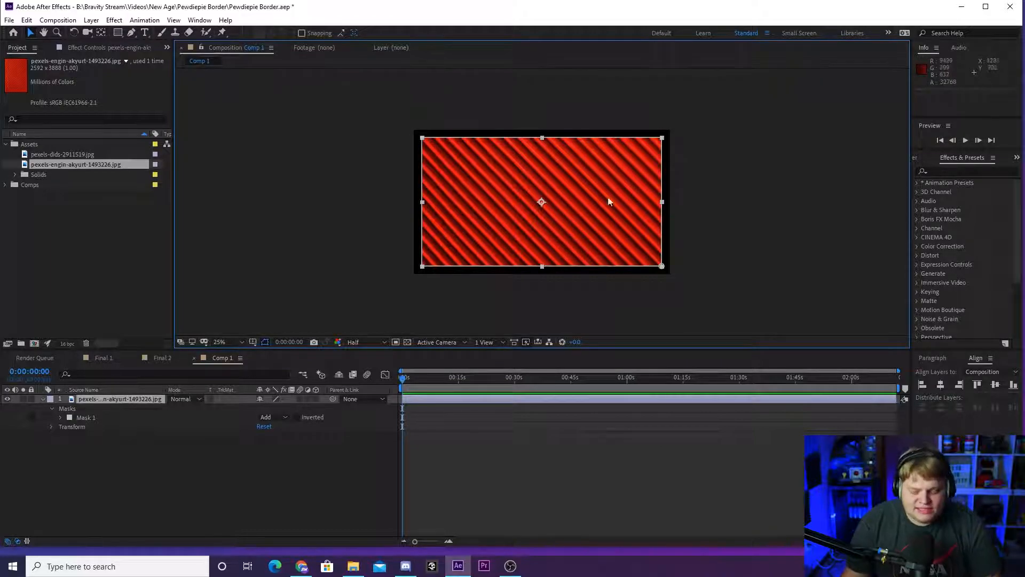
pyautogui.click(561, 290)
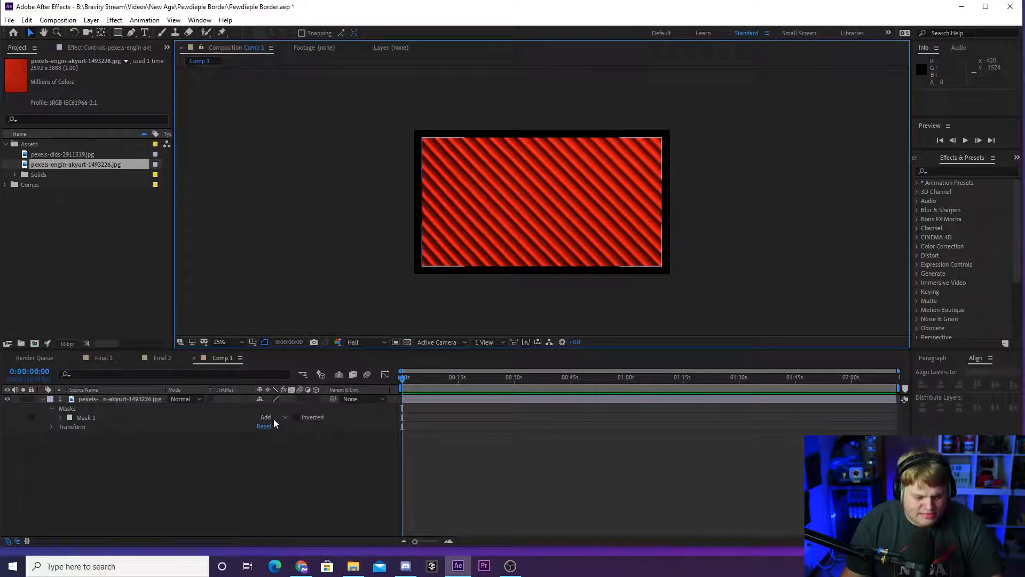
pyautogui.click(578, 204)
pyautogui.scroll(2, 584, 265)
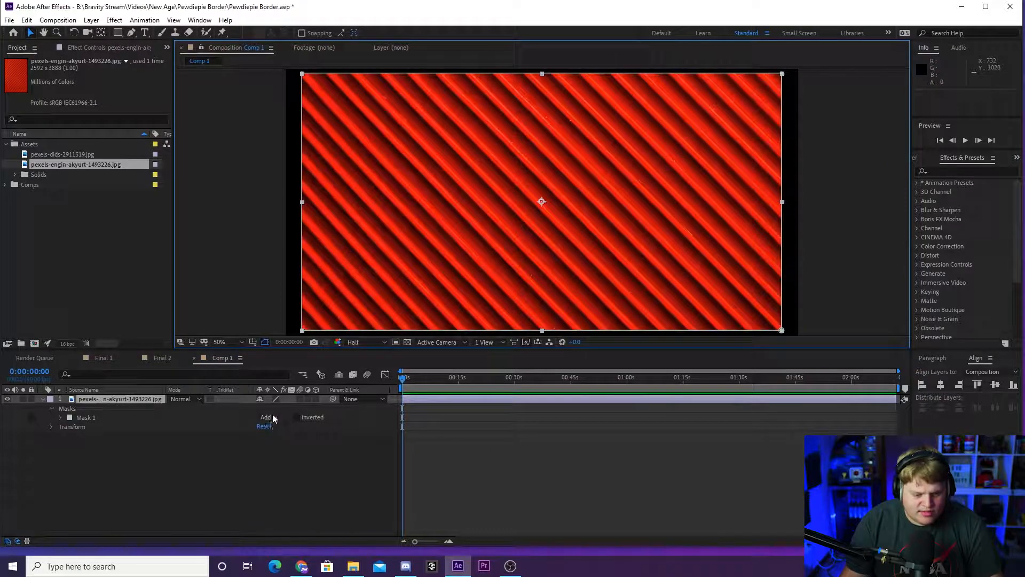
# - Set the mode of the image layer's Mask 1 to Subtract, leaving only a striped border around the frame
pyautogui.click(52, 409)
pyautogui.click(42, 399)
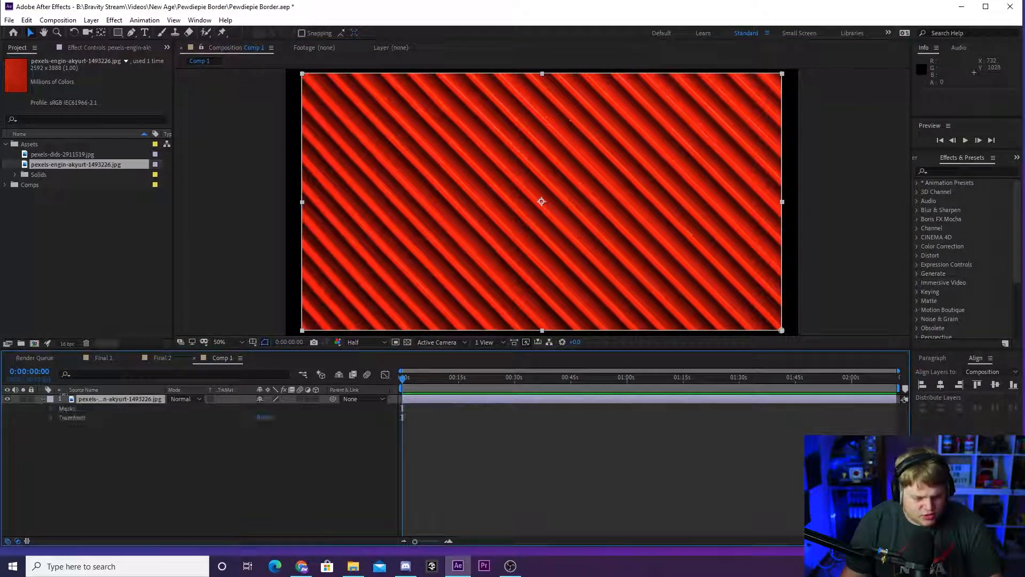
pyautogui.click(52, 409)
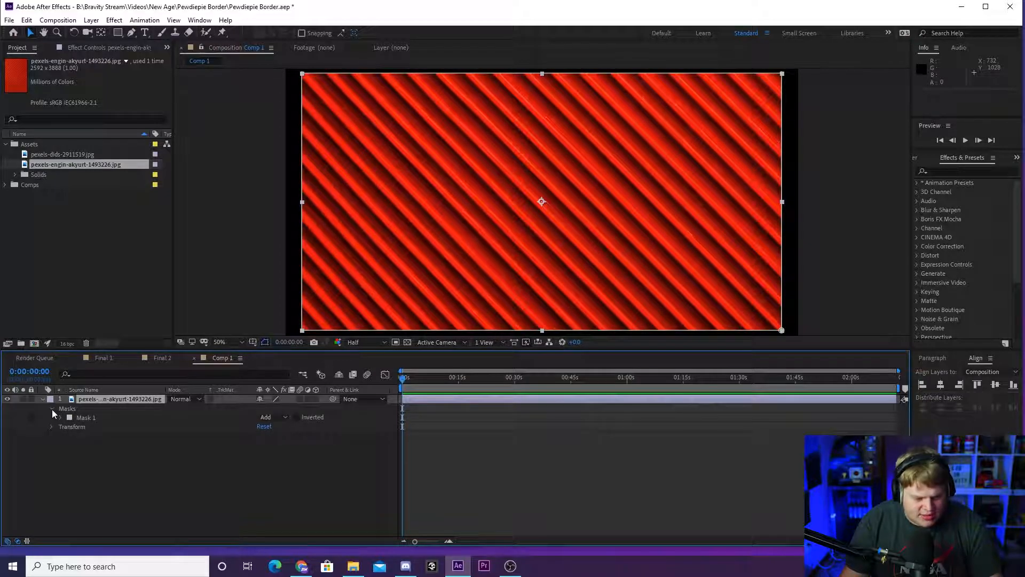
pyautogui.click(98, 419)
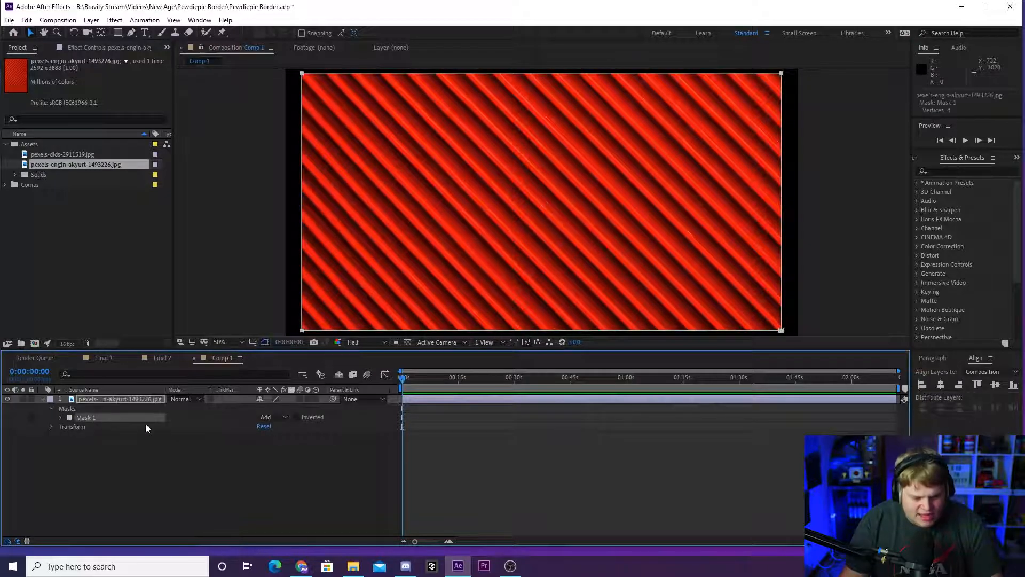
pyautogui.click(283, 419)
pyautogui.click(296, 453)
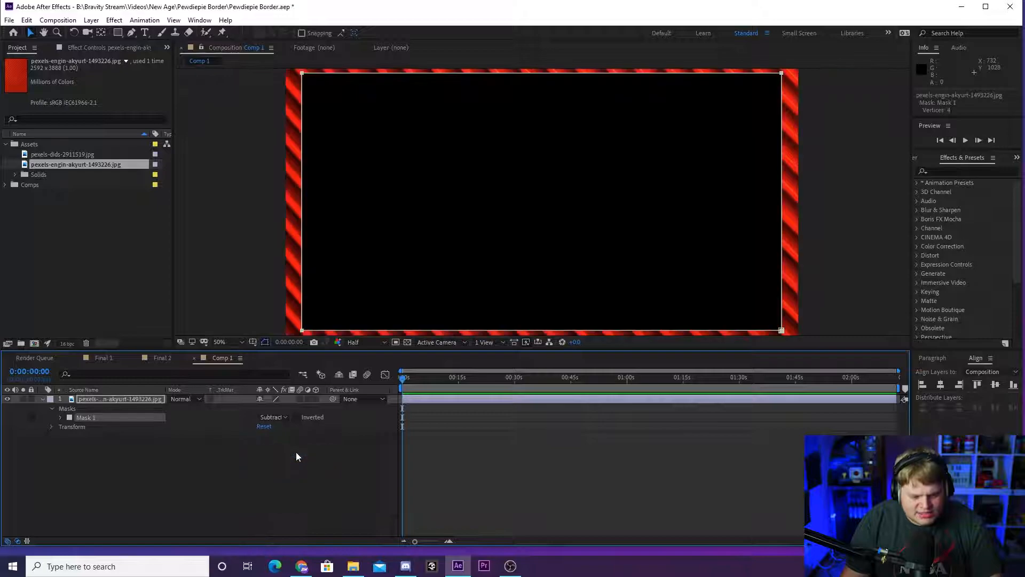
pyautogui.click(296, 452)
pyautogui.press(',')
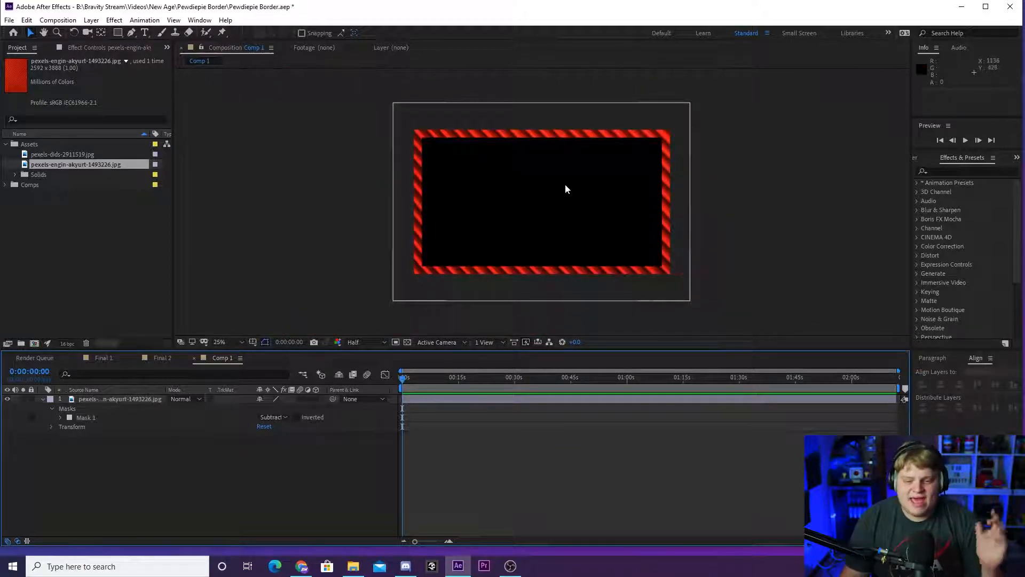
pyautogui.click(471, 157)
pyautogui.click(357, 185)
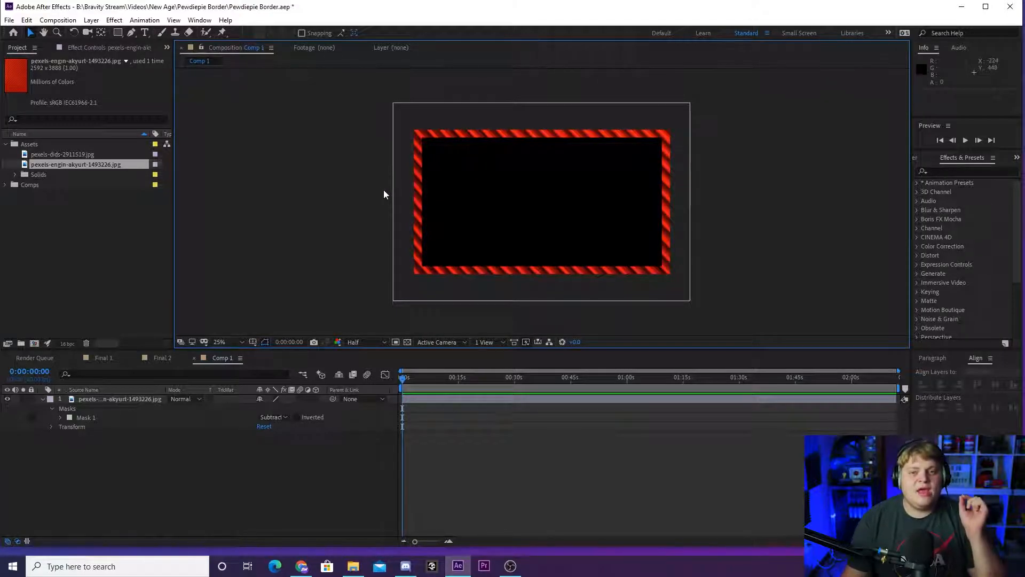
# - Find the Turbulent Displace effect and apply it to the striped border layer
pyautogui.click(964, 172)
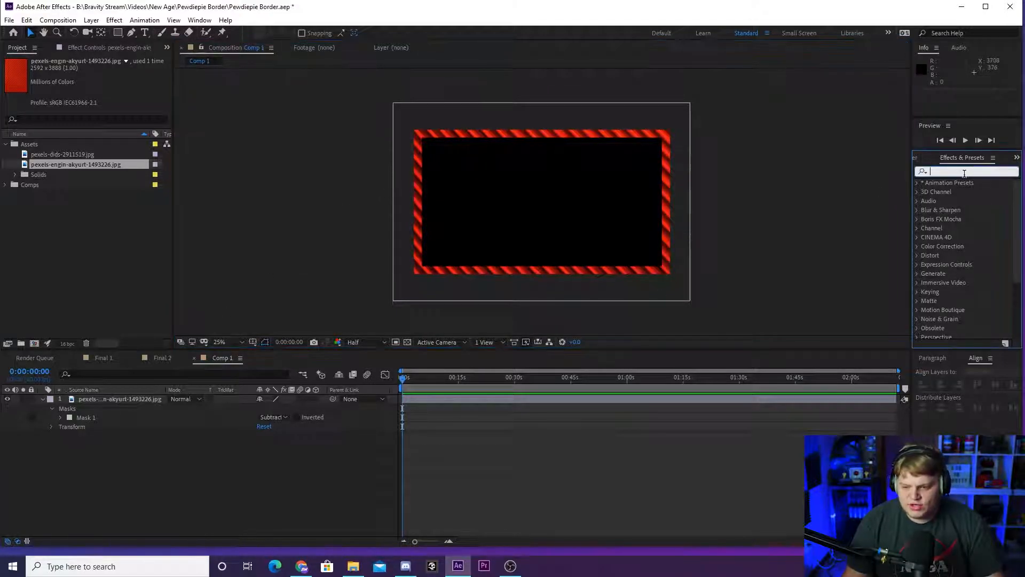
pyautogui.write('turb')
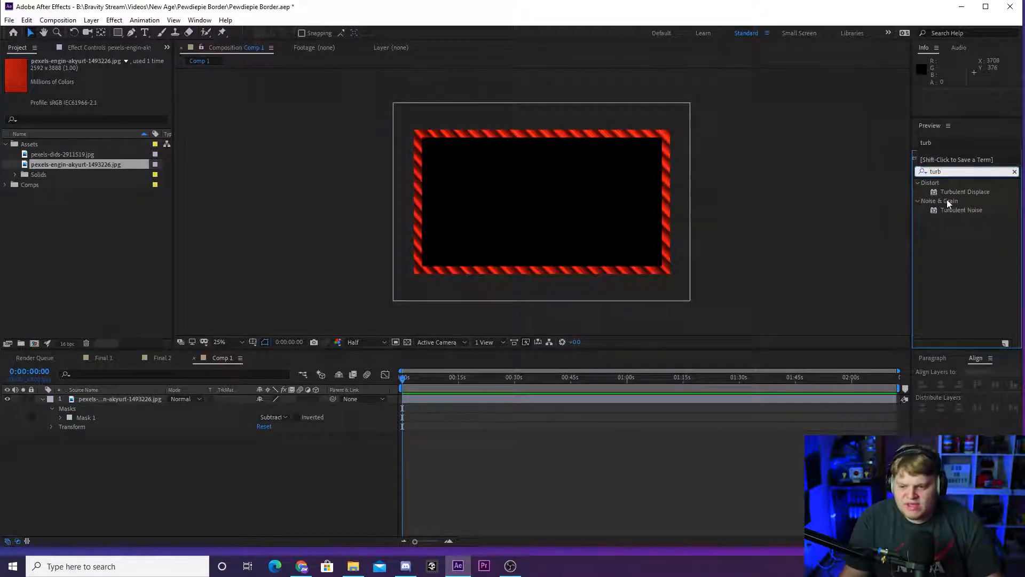
pyautogui.click(963, 194)
pyautogui.moveTo(971, 192)
pyautogui.mouseDown()
pyautogui.moveTo(508, 318)
pyautogui.moveTo(109, 408)
pyautogui.moveTo(114, 398)
pyautogui.mouseUp()
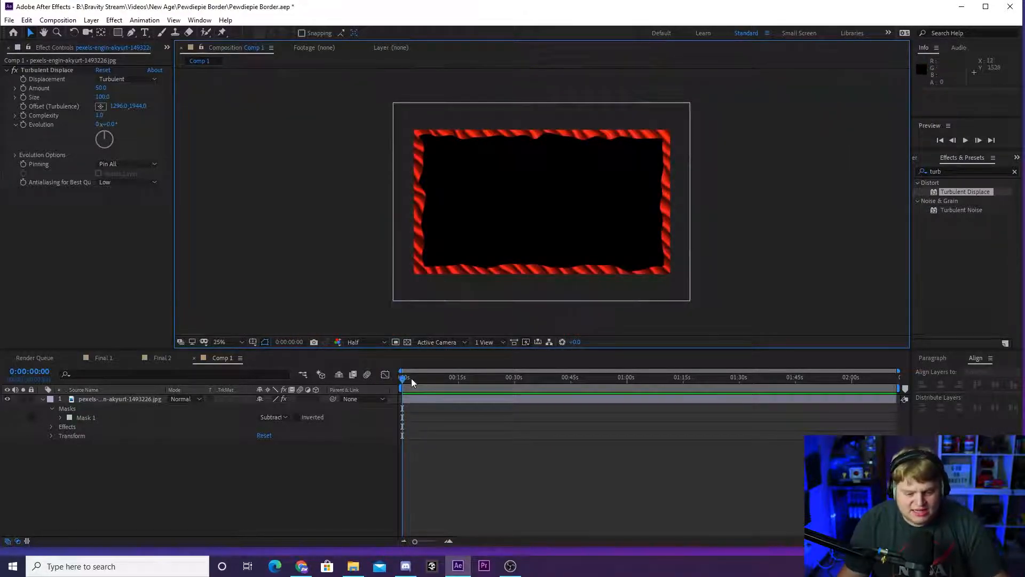
# - Set the border layer's Turbulent Displace Amount to 44 and Size to 128
pyautogui.moveTo(412, 378)
pyautogui.mouseDown()
pyautogui.moveTo(440, 385)
pyautogui.moveTo(402, 381)
pyautogui.mouseUp()
pyautogui.scroll(1, 483, 196)
pyautogui.scroll(-1, 483, 195)
pyautogui.click(396, 159)
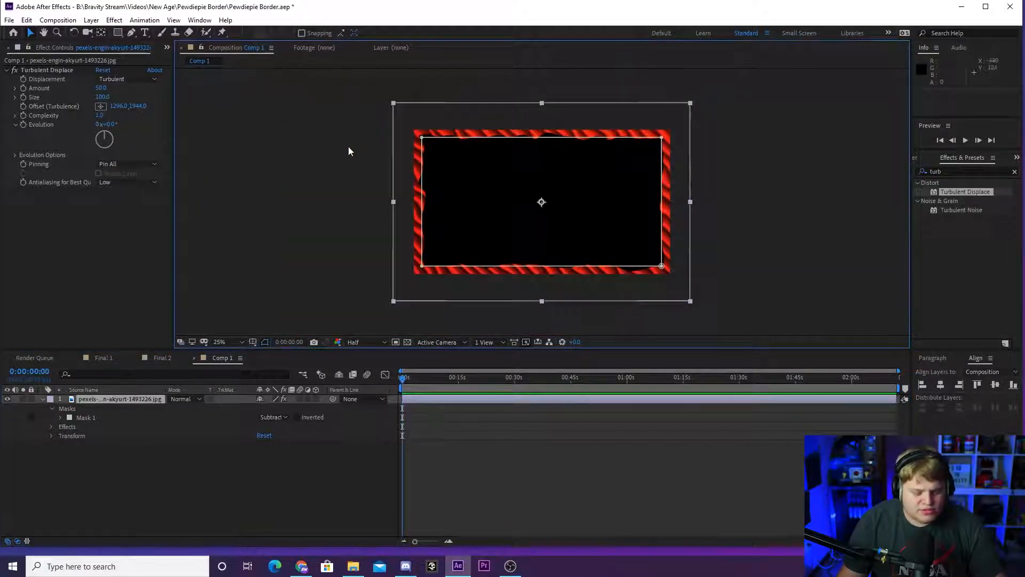
pyautogui.press('.')
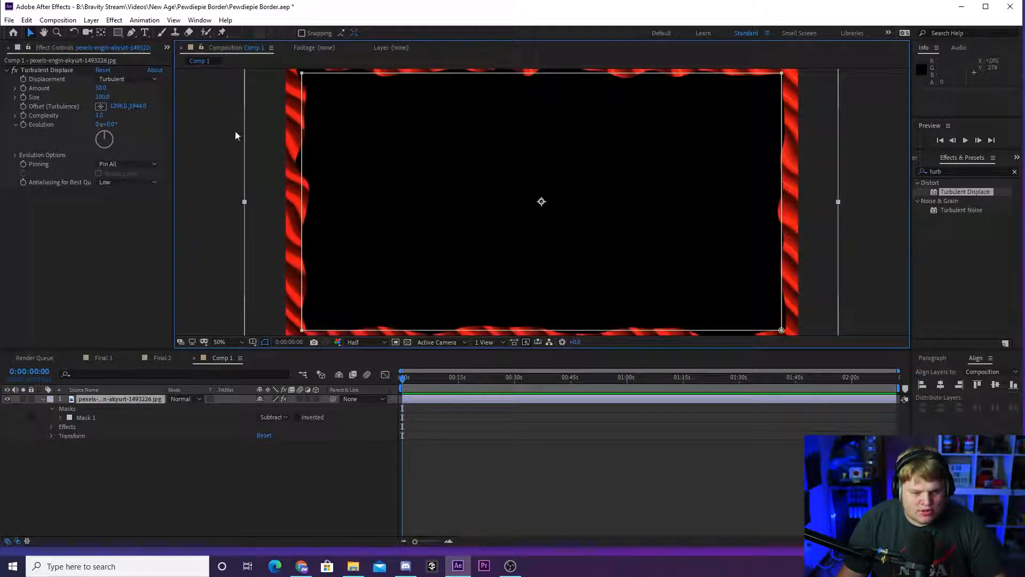
pyautogui.moveTo(100, 91)
pyautogui.mouseDown()
pyautogui.moveTo(92, 97)
pyautogui.moveTo(122, 95)
pyautogui.moveTo(101, 89)
pyautogui.mouseUp()
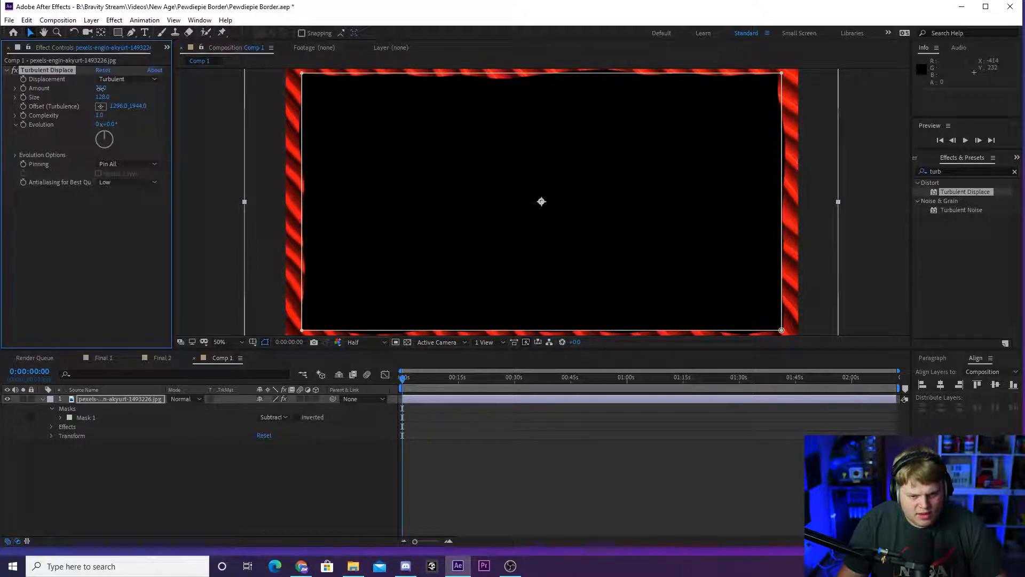
pyautogui.click(191, 125)
pyautogui.scroll(-2, 409, 132)
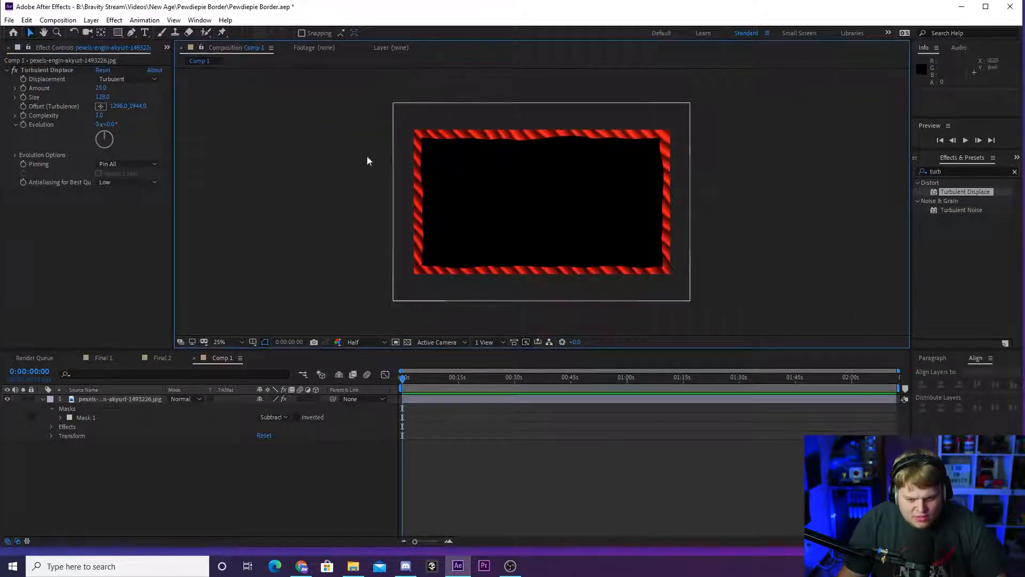
pyautogui.moveTo(102, 88); pyautogui.dragTo(112, 88)
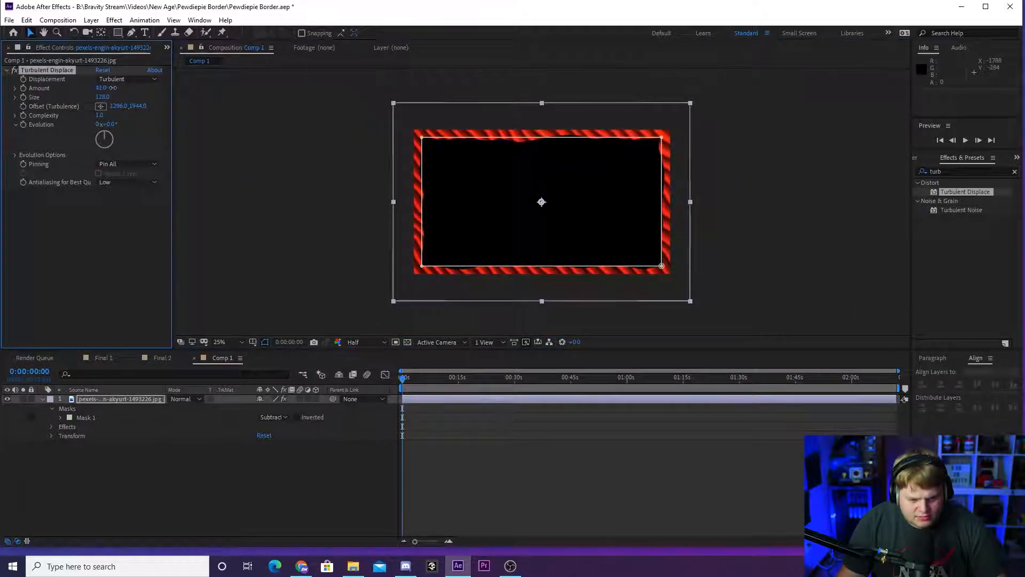
pyautogui.click(501, 216)
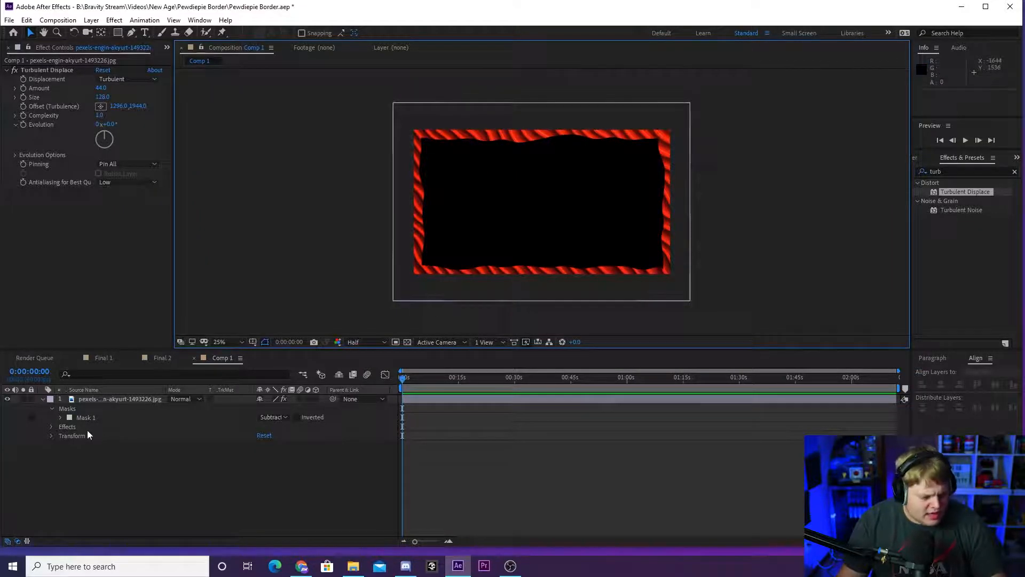
# - Set the Mask Expansion of the border layer's Mask 1 to 15 pixels
pyautogui.click(60, 418)
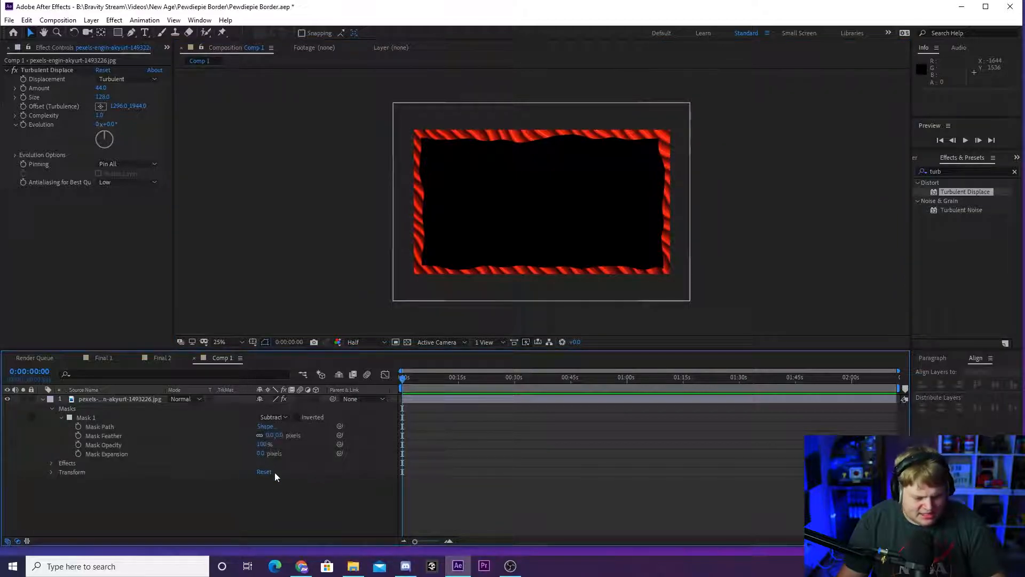
pyautogui.moveTo(261, 454)
pyautogui.mouseDown()
pyautogui.moveTo(280, 455)
pyautogui.moveTo(270, 457)
pyautogui.mouseUp()
pyautogui.click(263, 526)
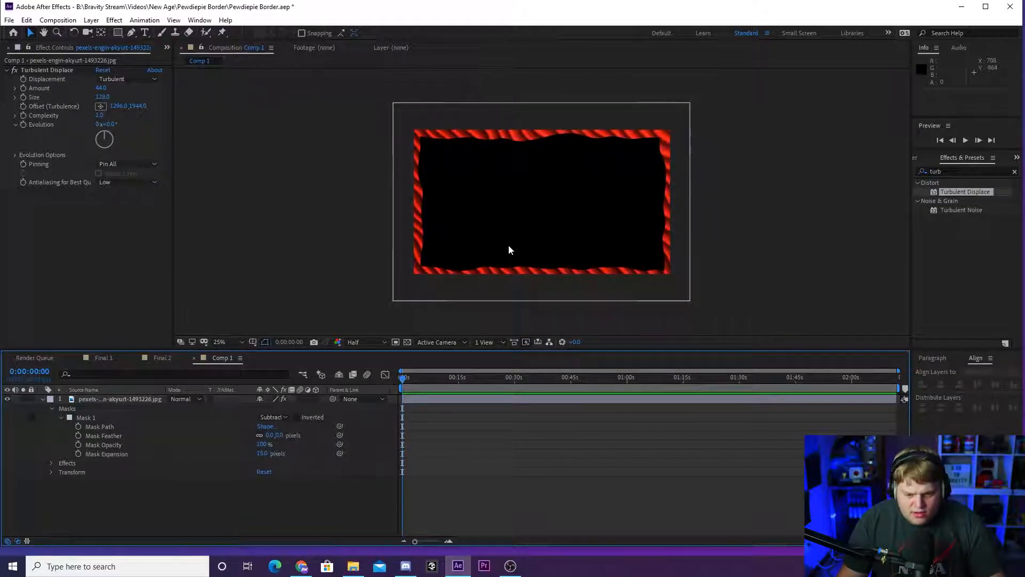
# - Add a starting keyframe for the Turbulent Displace Evolution on the border layer at 0:00:00:00
pyautogui.click(140, 405)
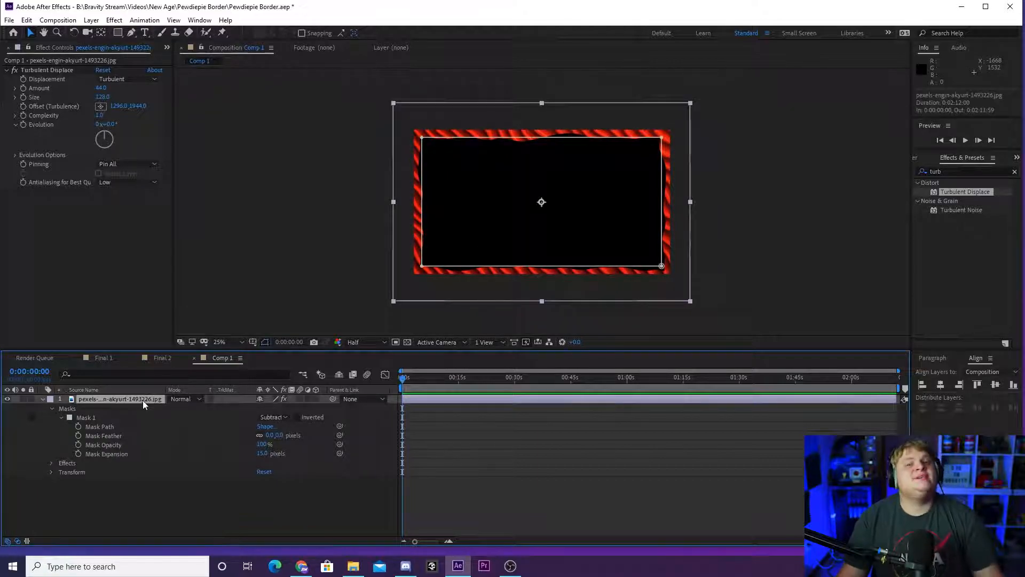
pyautogui.moveTo(421, 377); pyautogui.dragTo(402, 390)
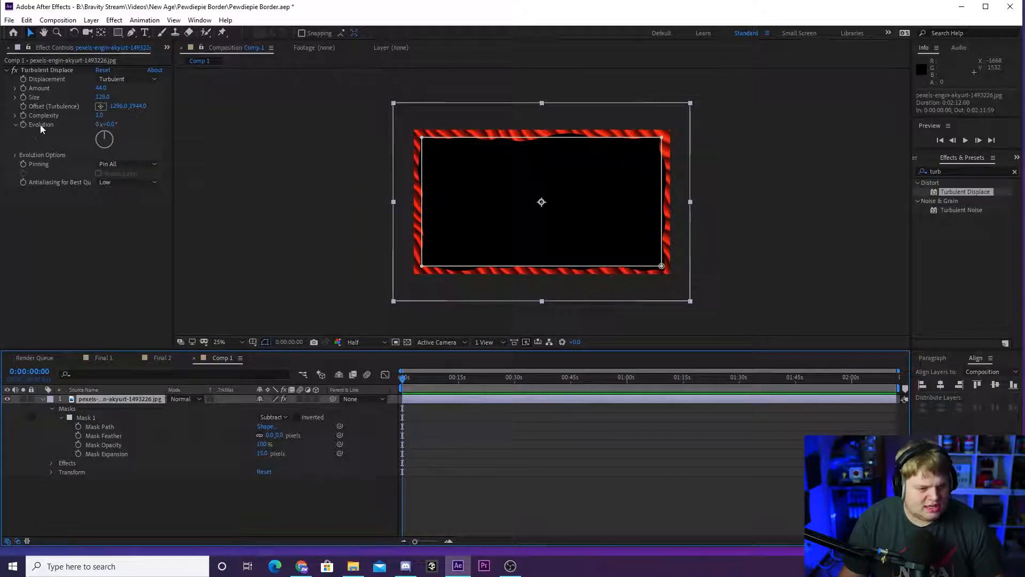
pyautogui.click(23, 125)
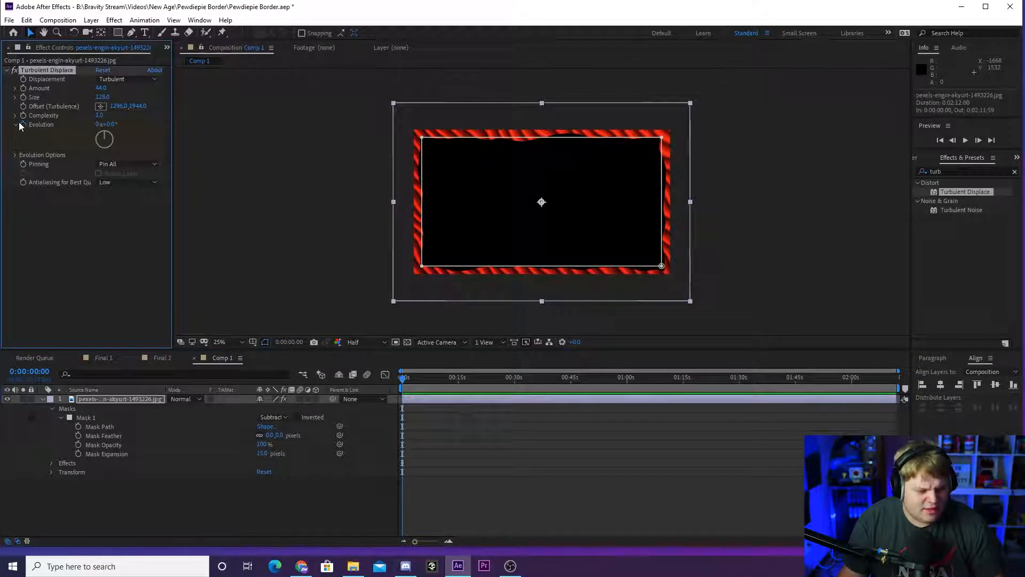
# - Keyframe the Turbulent Displace Evolution at 4x+0.0° at 0:00:10:01
pyautogui.click(448, 534)
pyautogui.click(450, 540)
pyautogui.click(450, 540)
pyautogui.moveTo(448, 375); pyautogui.dragTo(552, 388)
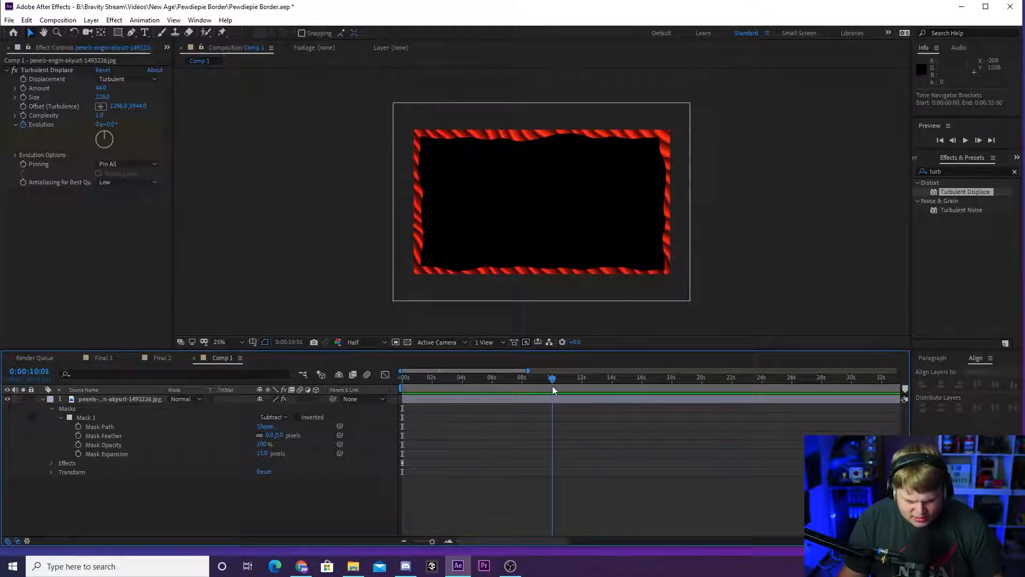
pyautogui.click(42, 126)
pyautogui.moveTo(111, 125); pyautogui.dragTo(194, 128)
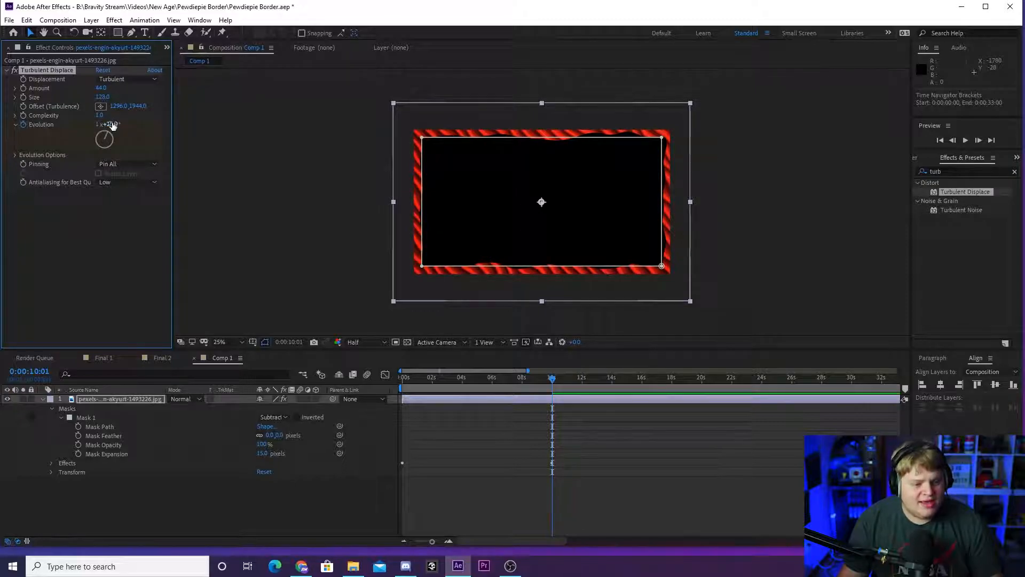
pyautogui.click(120, 123)
pyautogui.write('90')
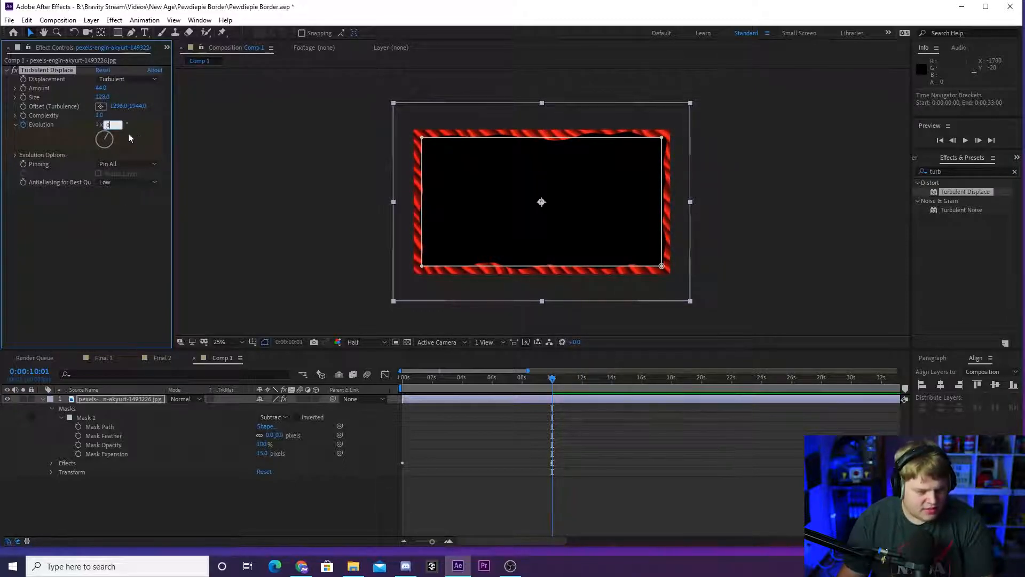
pyautogui.click(98, 123)
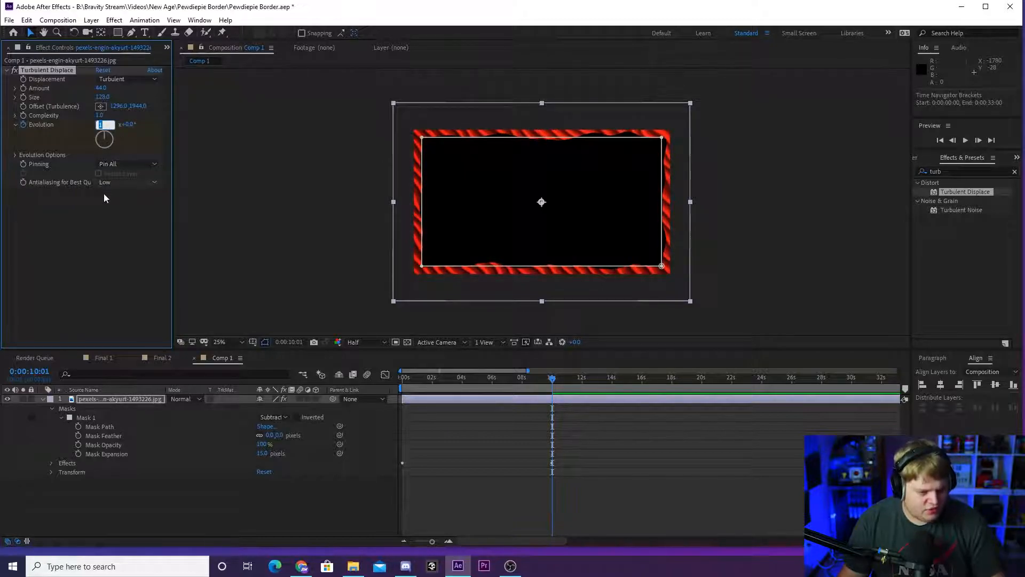
pyautogui.write('4')
pyautogui.click(104, 198)
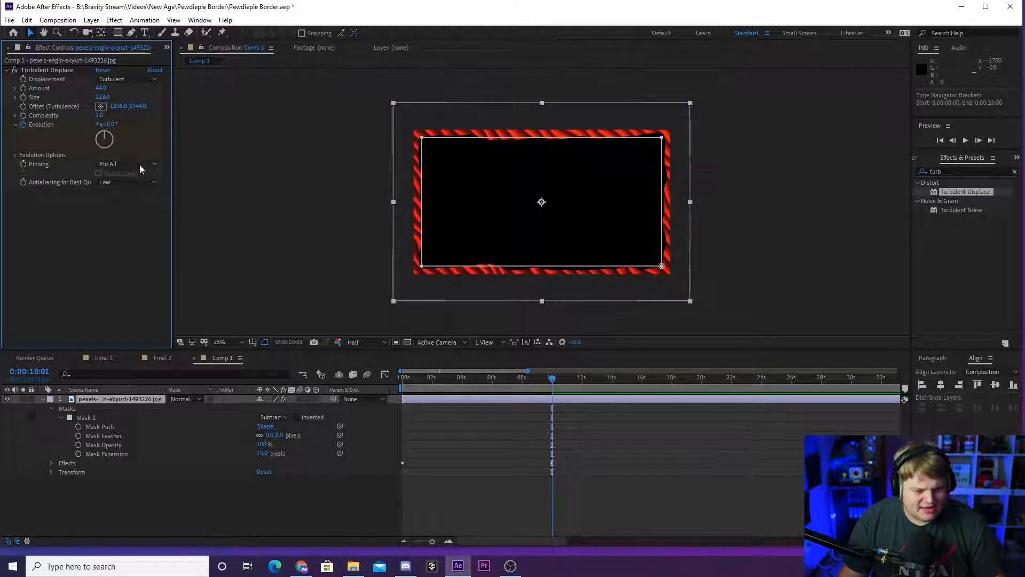
# - Play back the animated border from the start to check the speed and look of its waves
pyautogui.press('space')
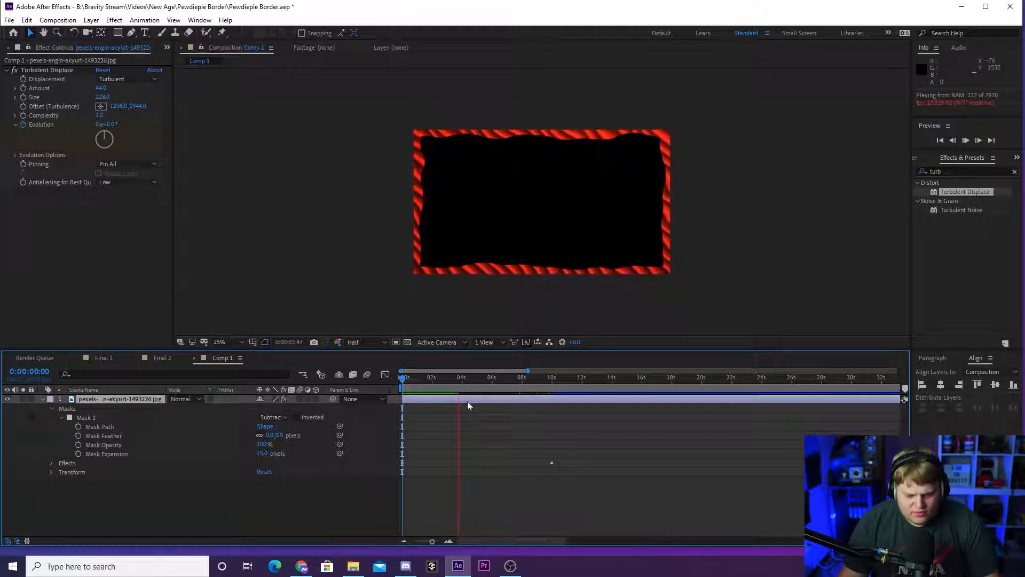
pyautogui.press('space')
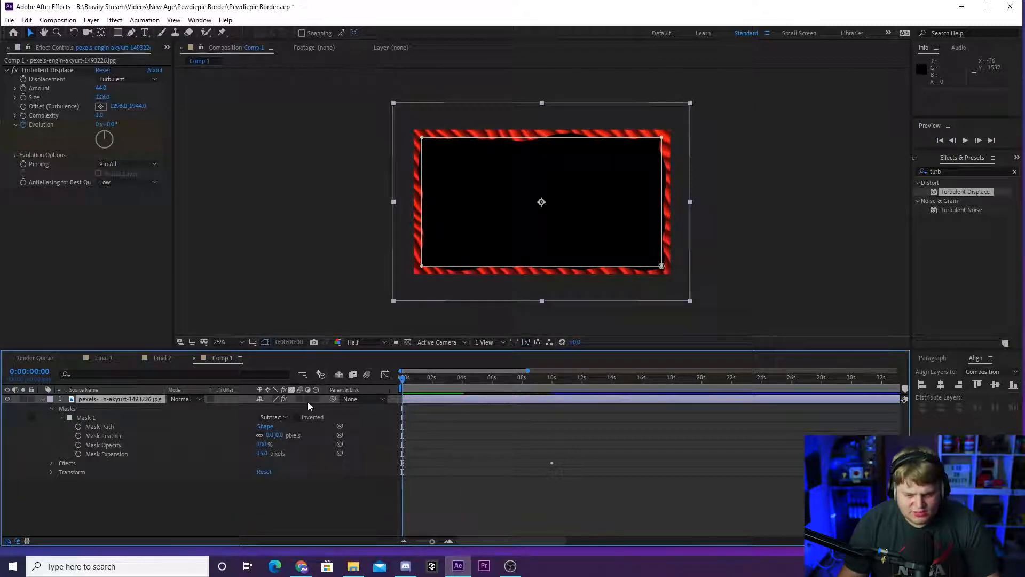
pyautogui.press('space')
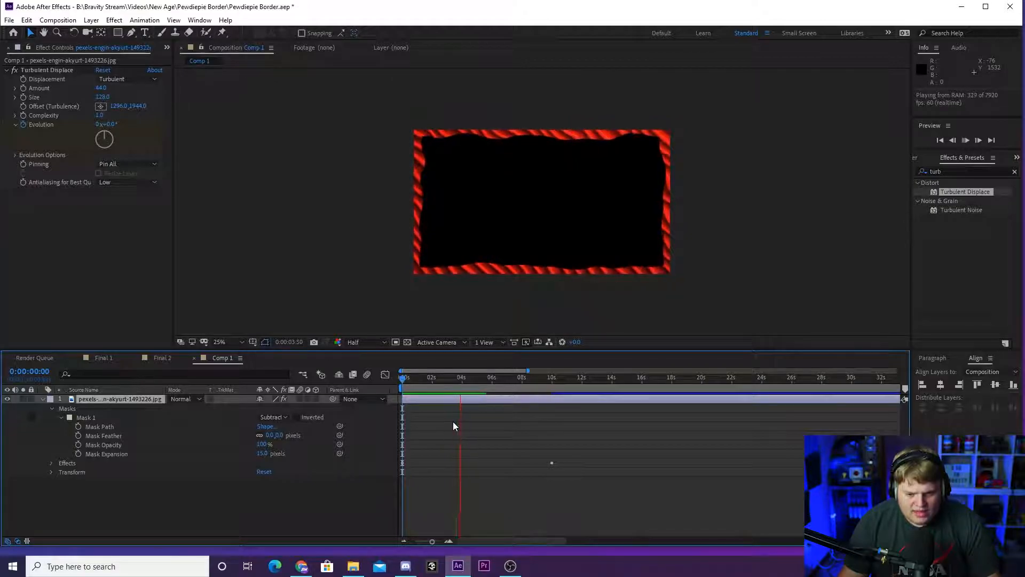
pyautogui.press('space')
pyautogui.press('space')
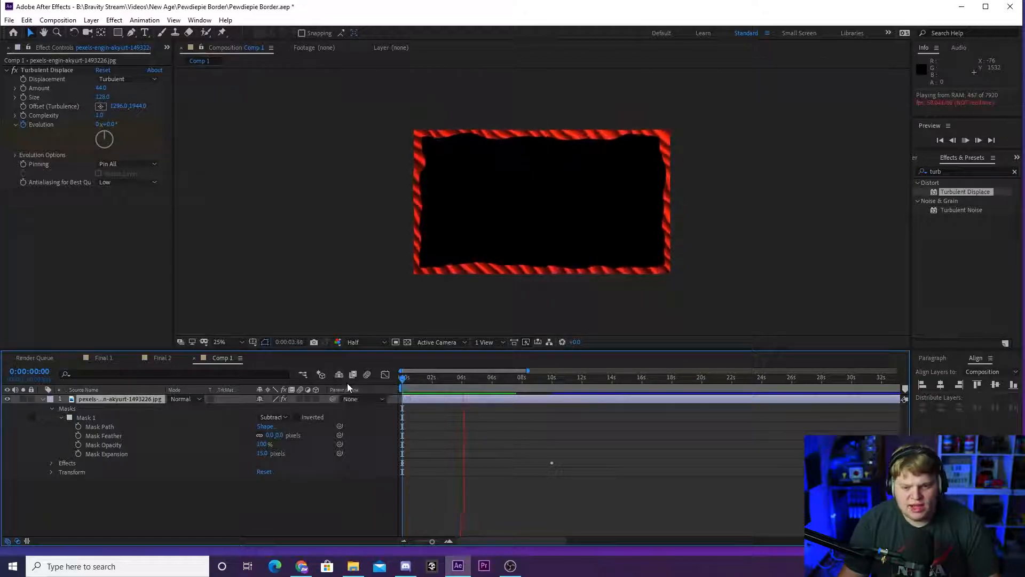
pyautogui.press('space')
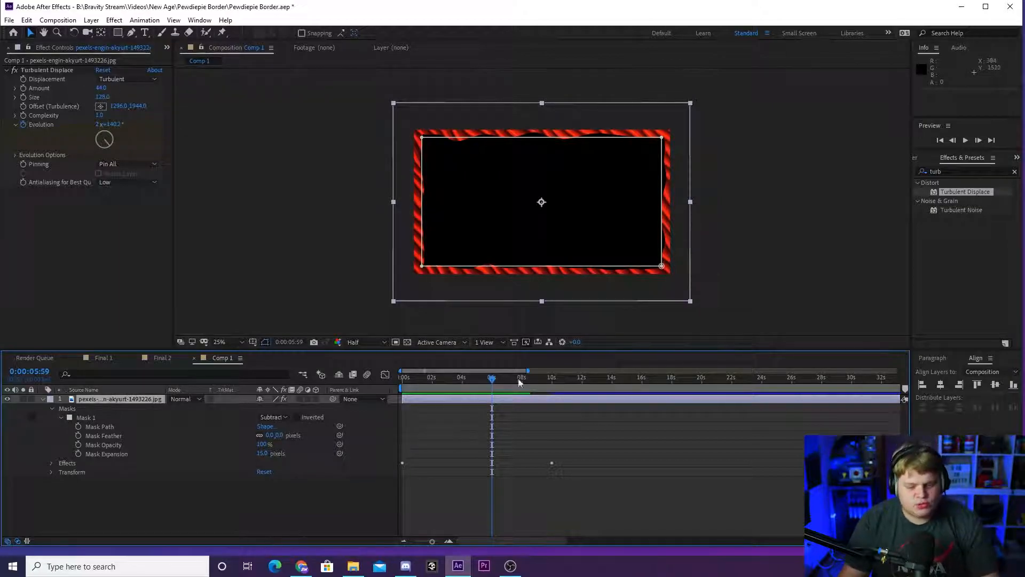
pyautogui.press('Home')
pyautogui.press('space')
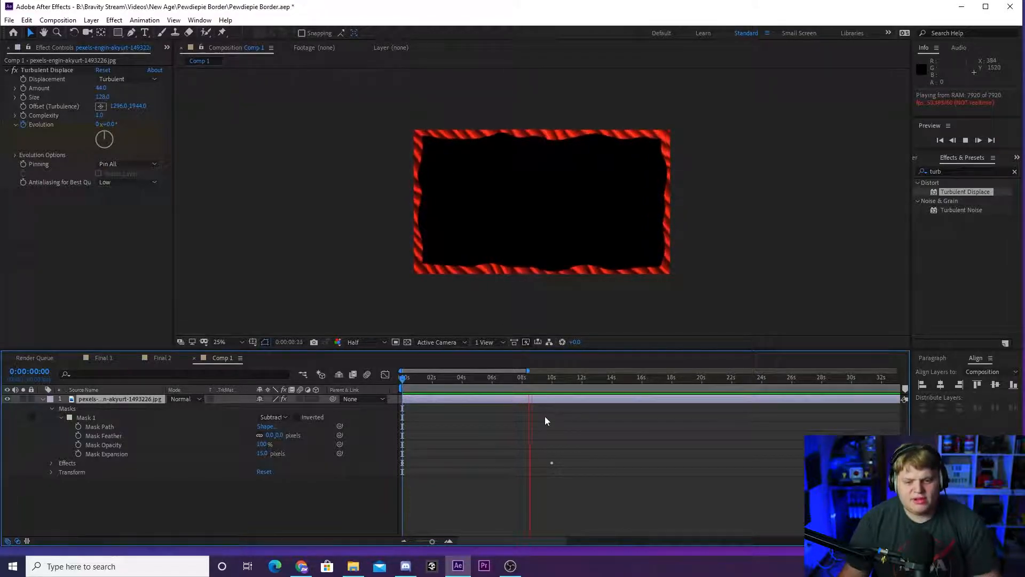
pyautogui.press('space')
# - End the composition's work area at the second Evolution keyframe, 0:00:10:01
pyautogui.click(448, 541)
pyautogui.click(448, 541)
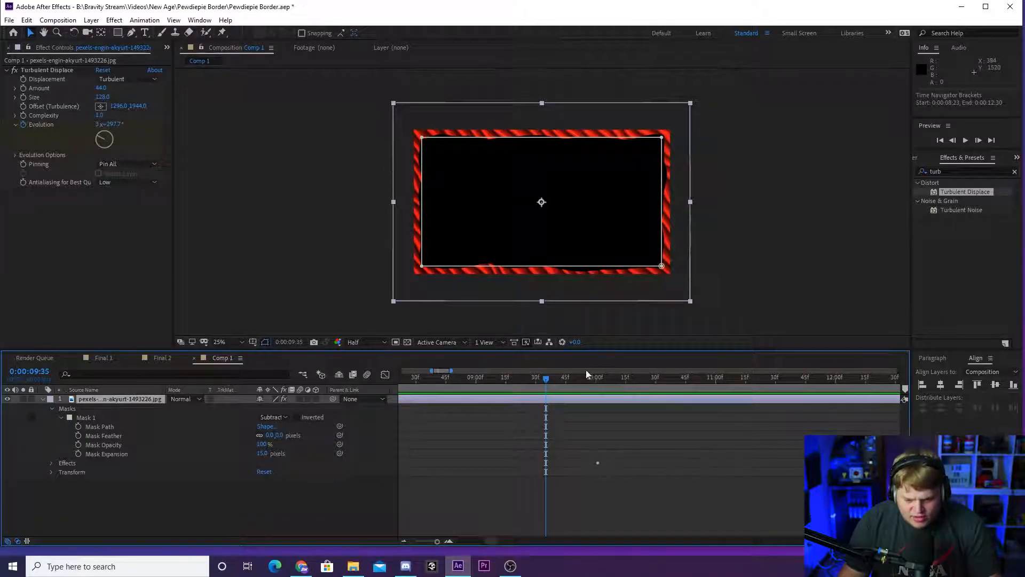
pyautogui.click(596, 378)
pyautogui.press('n')
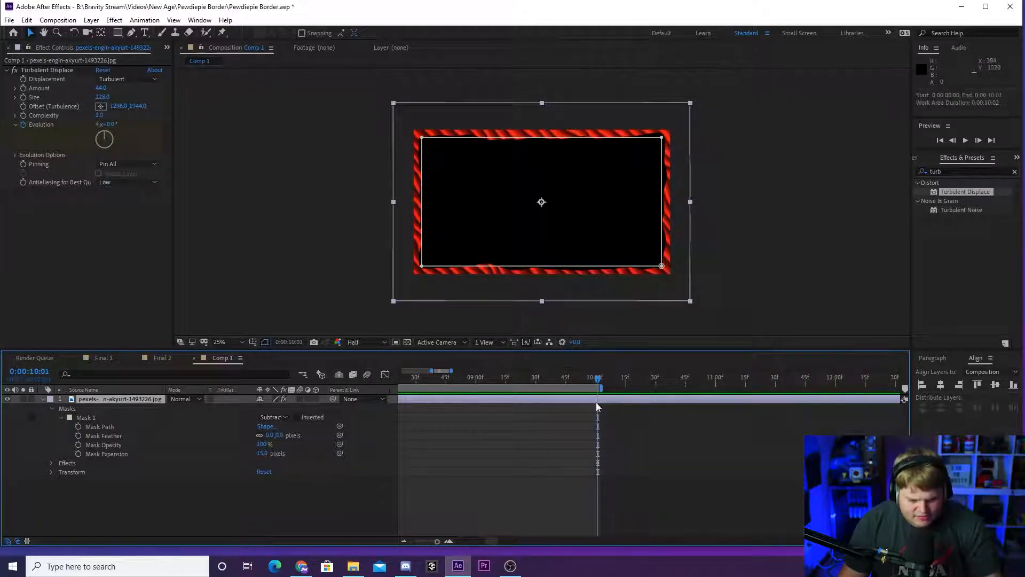
# - Preview the shortened work area, checking how the wave animation joins from its end back to its start
pyautogui.press('space')
pyautogui.click(404, 541)
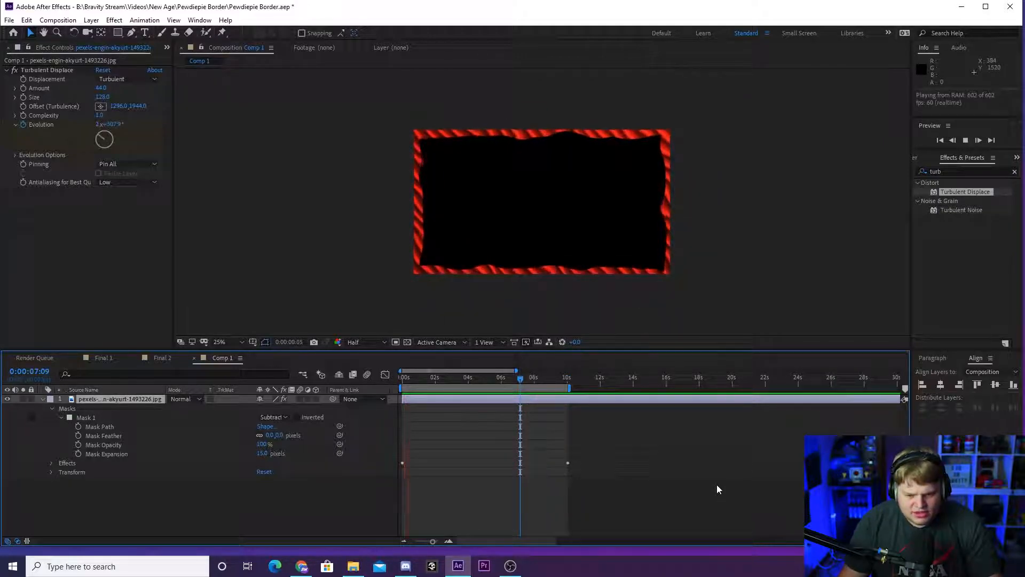
pyautogui.click(548, 378)
pyautogui.press('space')
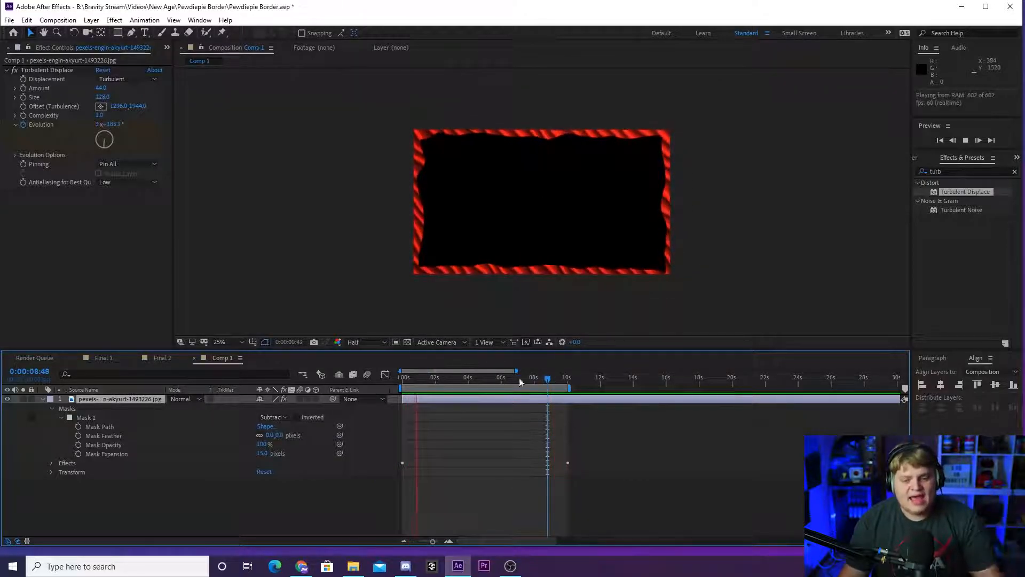
pyautogui.moveTo(547, 378); pyautogui.dragTo(538, 379)
pyautogui.press('space')
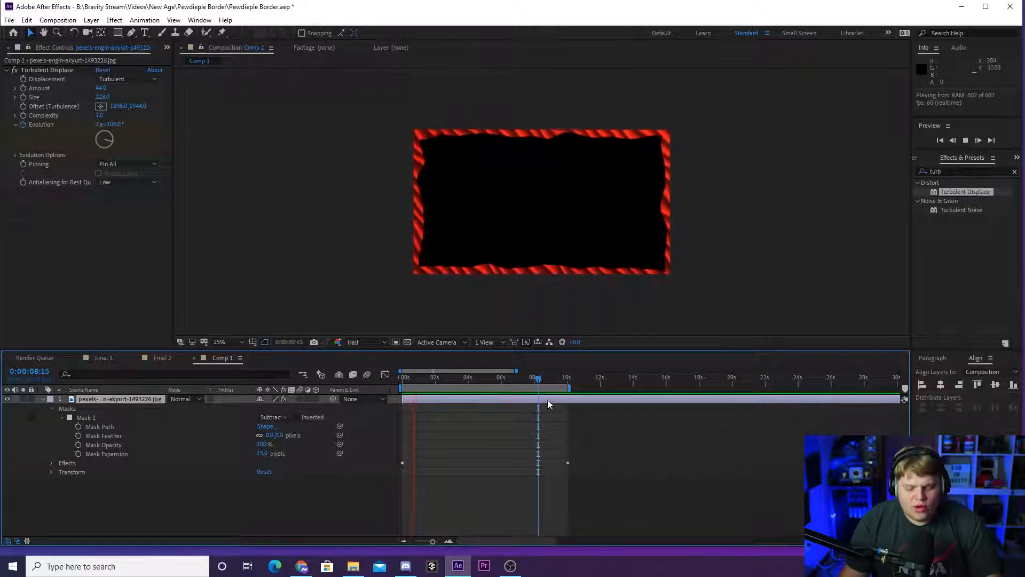
pyautogui.press('space')
# - Split the border layer at 0:00:10:01 and delete the part after the split
pyautogui.moveTo(546, 379); pyautogui.dragTo(570, 386)
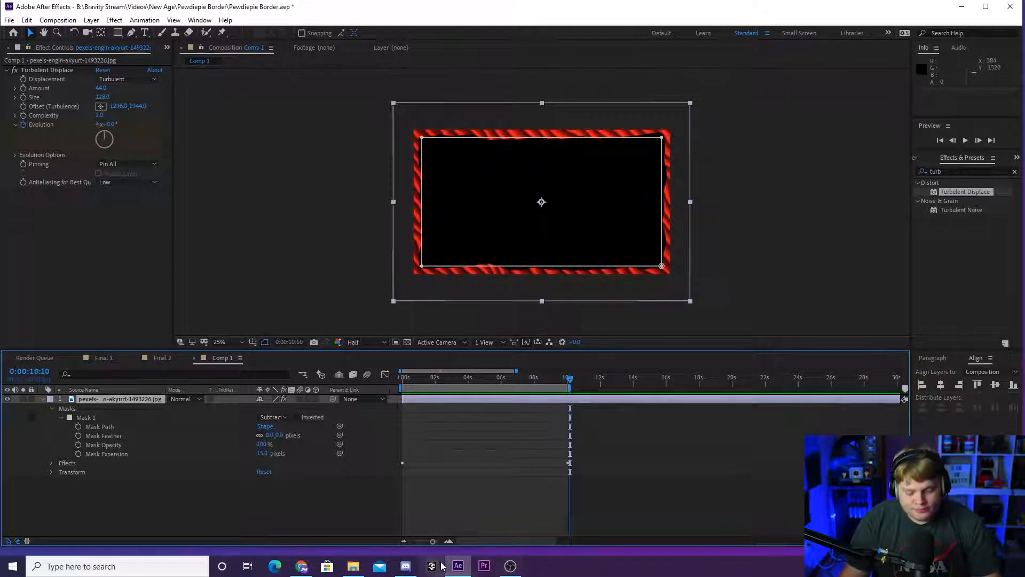
pyautogui.click(448, 541)
pyautogui.moveTo(519, 379)
pyautogui.mouseDown()
pyautogui.moveTo(530, 379)
pyautogui.moveTo(499, 381)
pyautogui.moveTo(530, 390)
pyautogui.mouseUp()
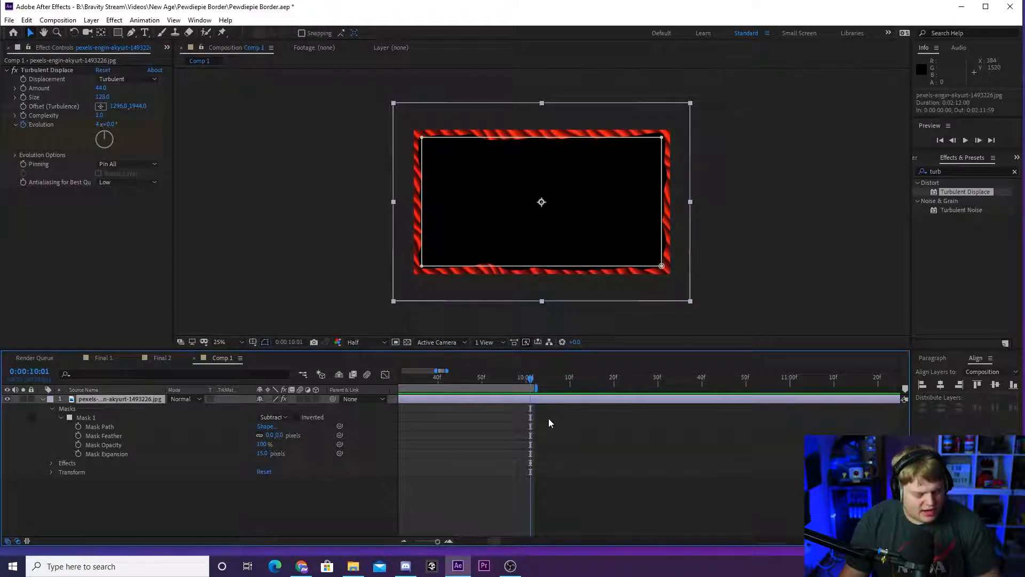
pyautogui.hotkey('ctrl', 'shift', 'd')
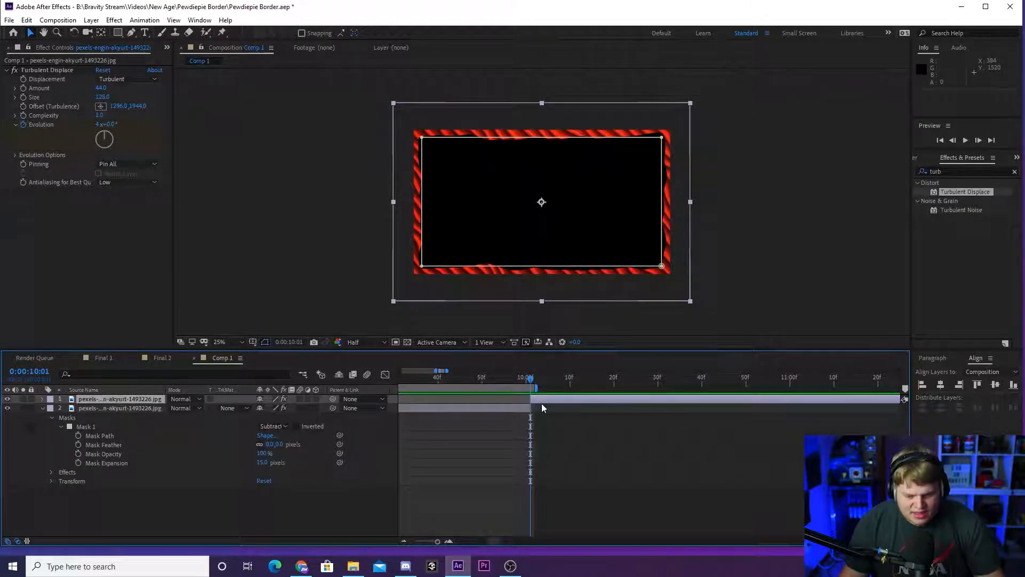
pyautogui.press('Delete')
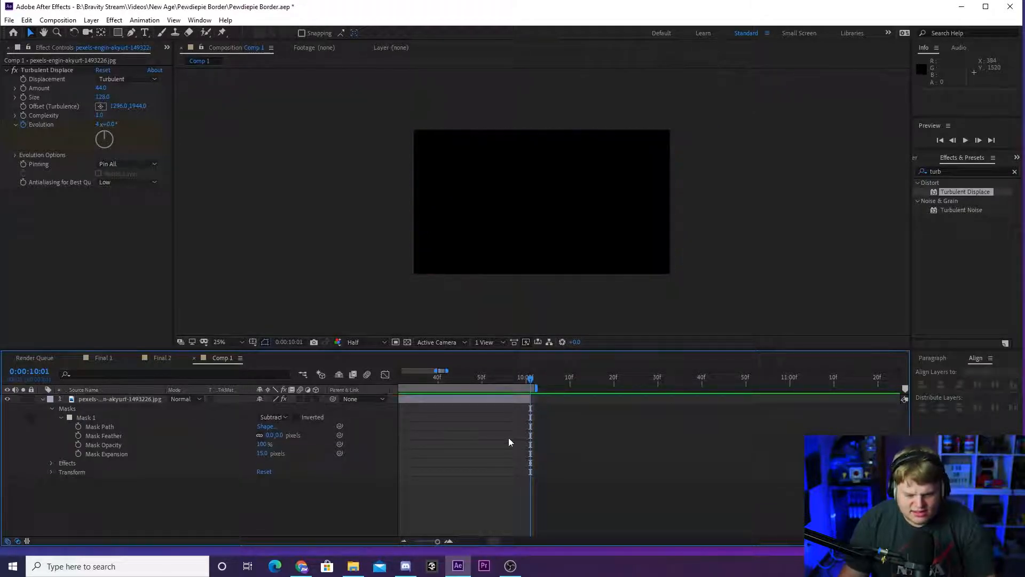
# - Duplicate the trimmed 10-second border layer
pyautogui.press('-')
pyautogui.press('-')
pyautogui.press('-')
pyautogui.press('-')
pyautogui.scroll(2, 442, 539)
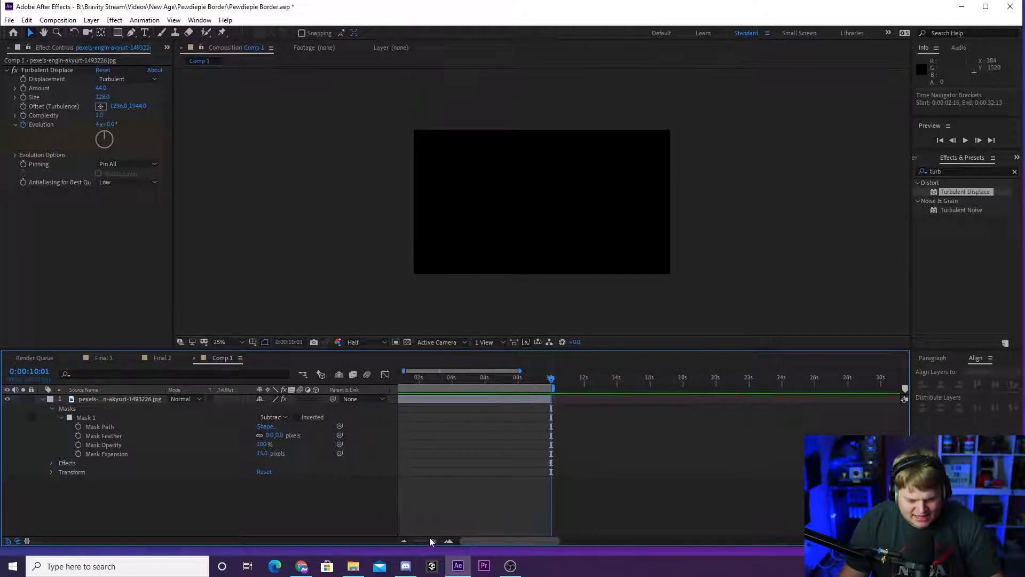
pyautogui.click(452, 400)
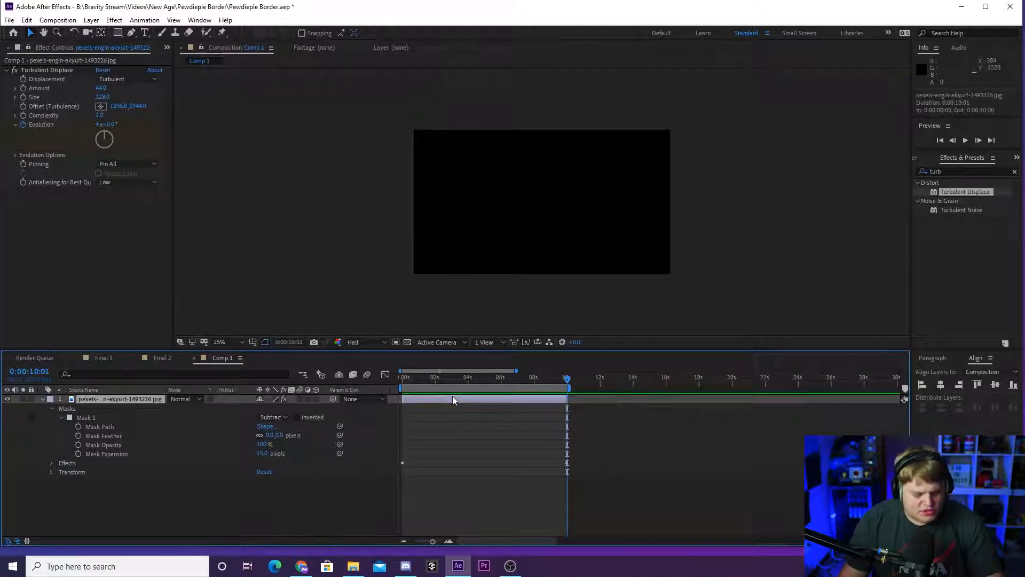
pyautogui.hotkey('ctrl', 'd')
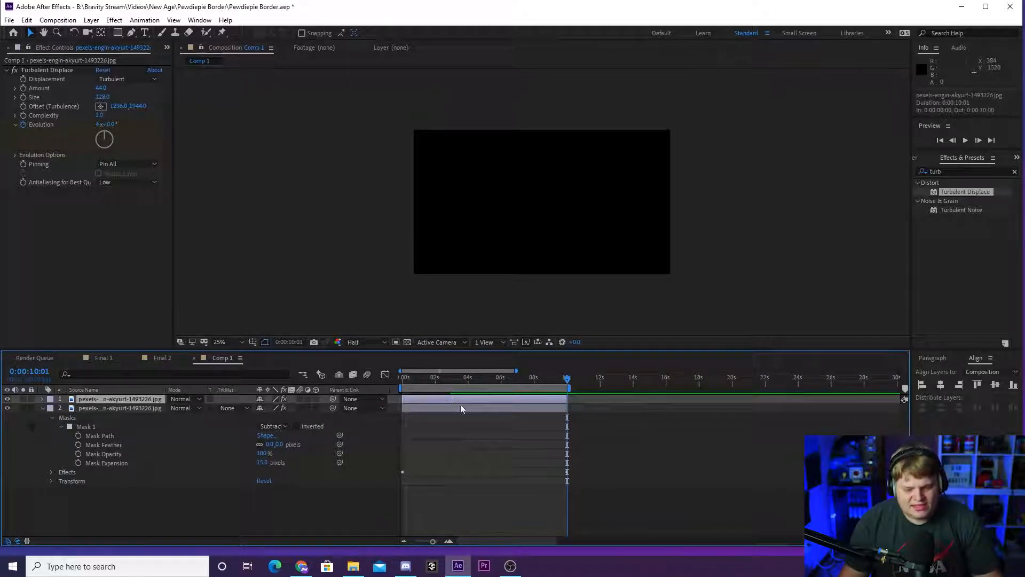
# - Time-reverse the duplicated border layer so its waves play backwards
pyautogui.rightClick(473, 400)
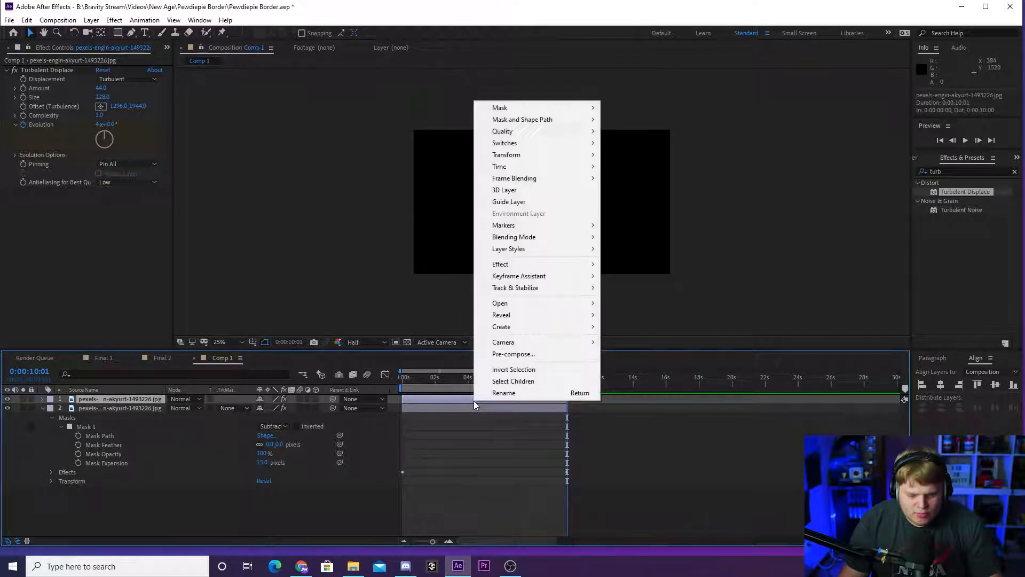
pyautogui.rightClick(447, 400)
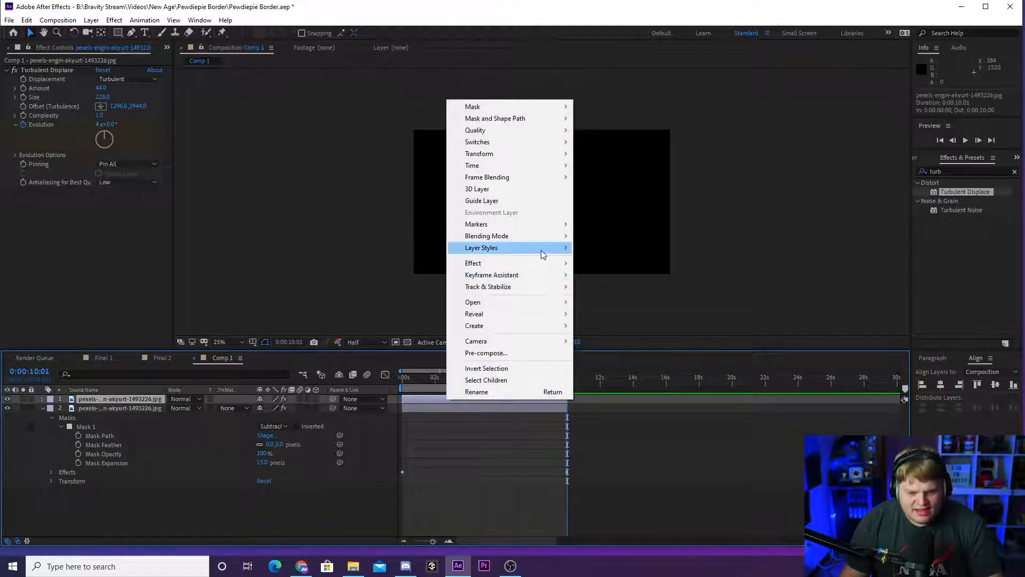
pyautogui.moveTo(511, 168)
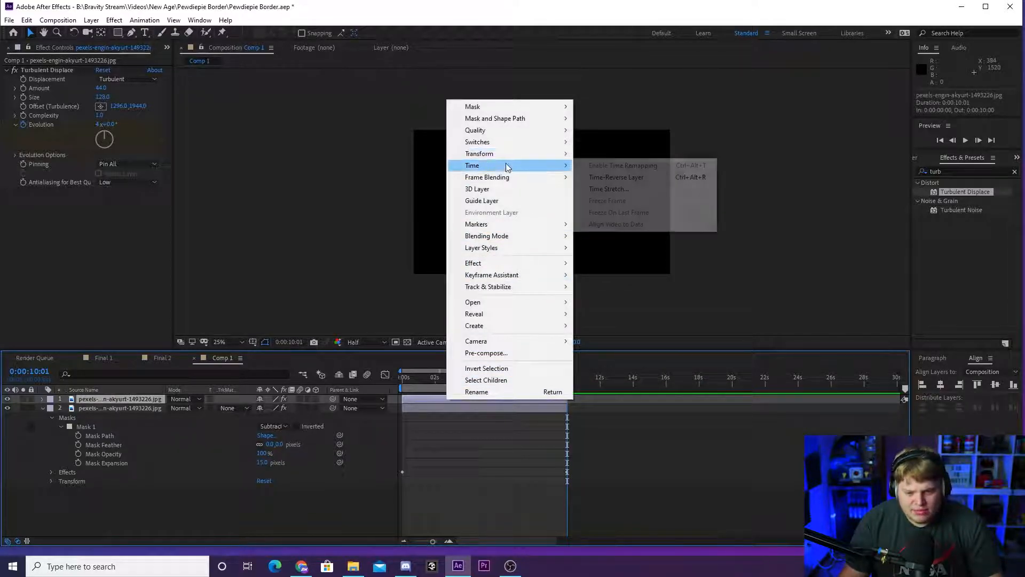
pyautogui.click(623, 179)
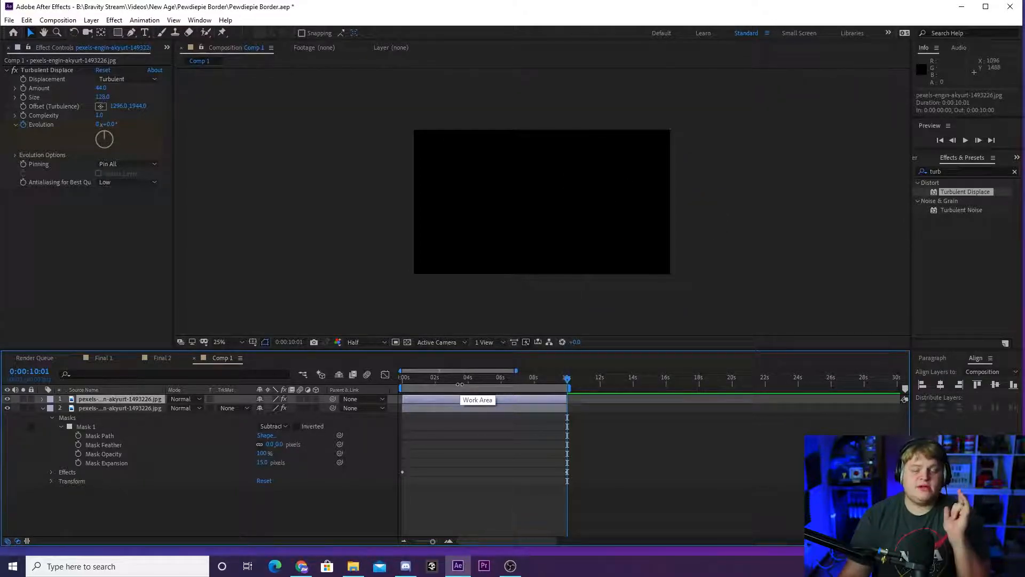
# - Move the reversed border layer behind the first one in time, starting at 0:00:10:00
pyautogui.moveTo(412, 399); pyautogui.dragTo(578, 399)
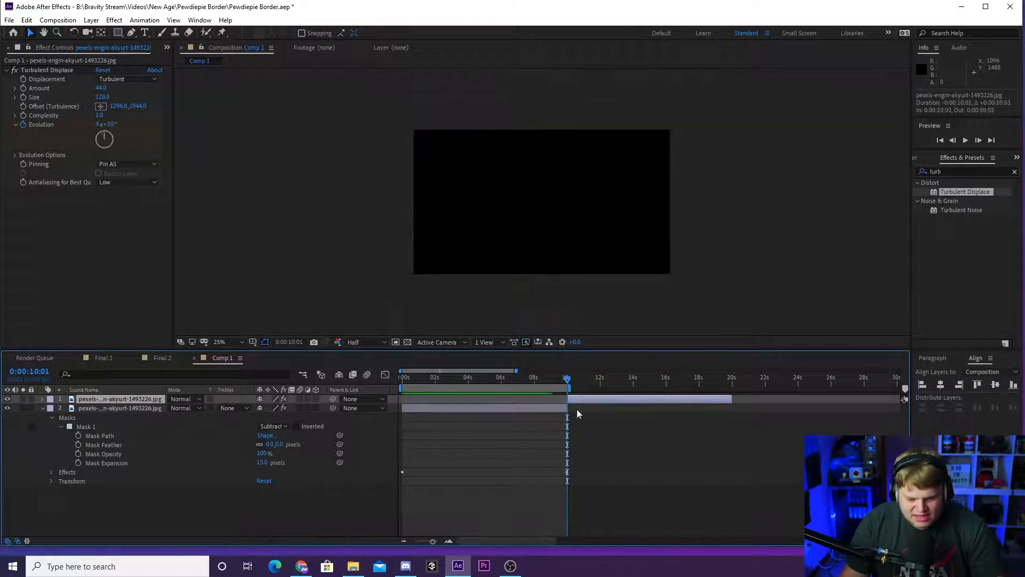
pyautogui.click(451, 542)
pyautogui.moveTo(602, 402); pyautogui.dragTo(553, 383)
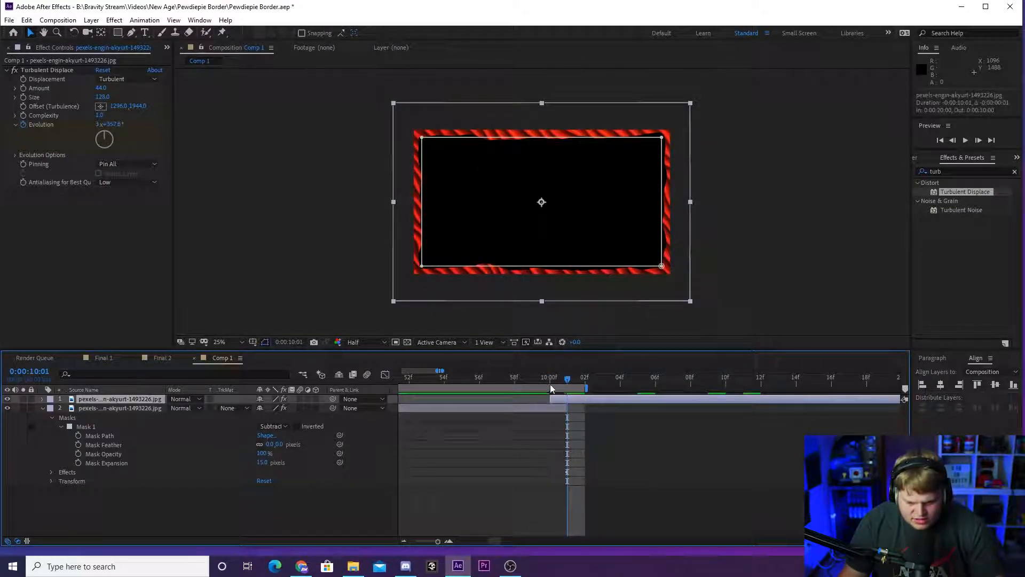
# - End the composition's work area at 0:00:19:59, by the end of the reversed border layer
pyautogui.click(404, 541)
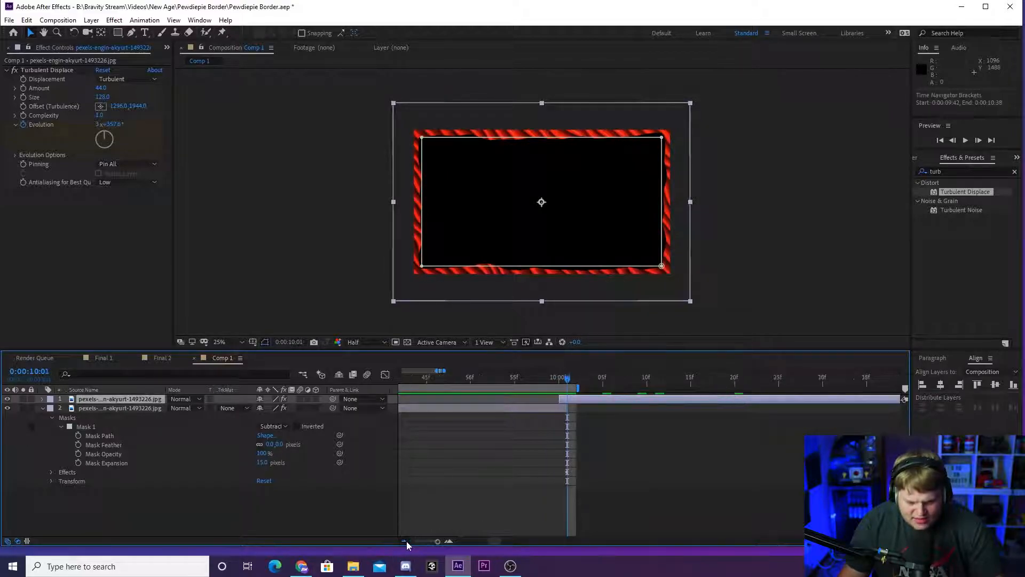
pyautogui.doubleClick(405, 541)
pyautogui.moveTo(671, 378); pyautogui.dragTo(656, 401)
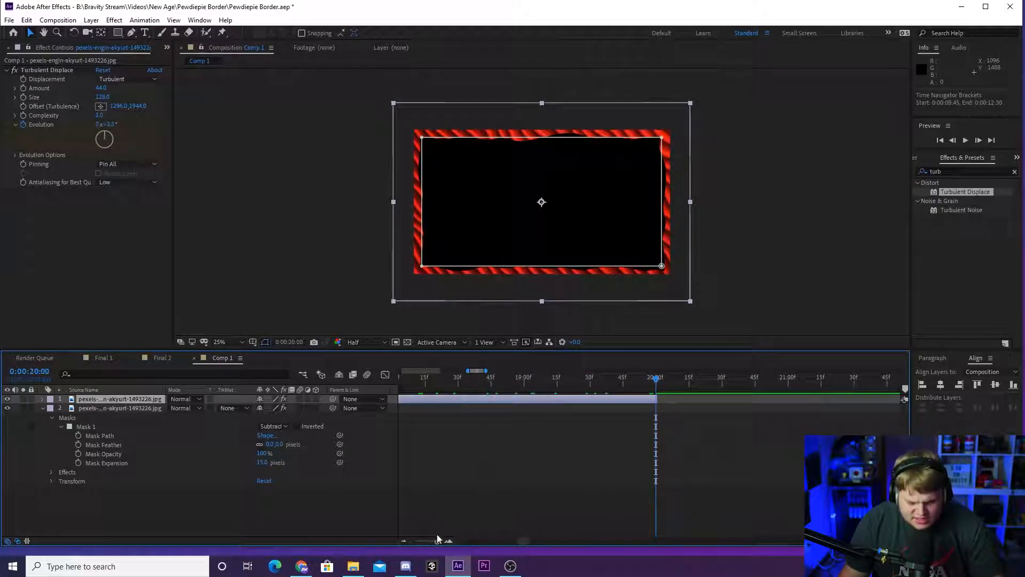
pyautogui.click(449, 542)
pyautogui.moveTo(669, 377); pyautogui.dragTo(645, 384)
pyautogui.press('n')
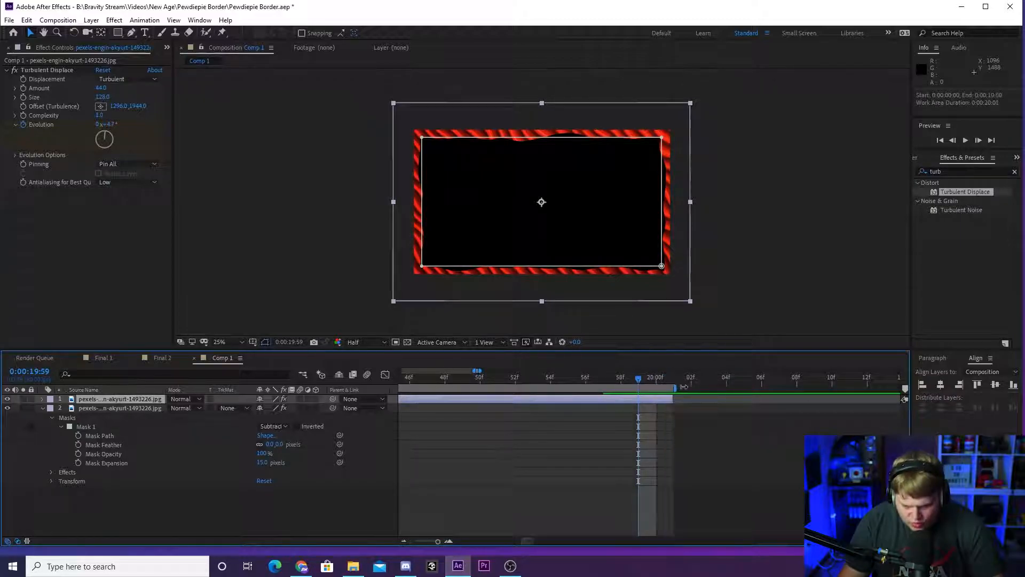
# - Preview the full work area to check that the forward and reversed waves form a seamless loop
pyautogui.click(404, 542)
pyautogui.click(404, 542)
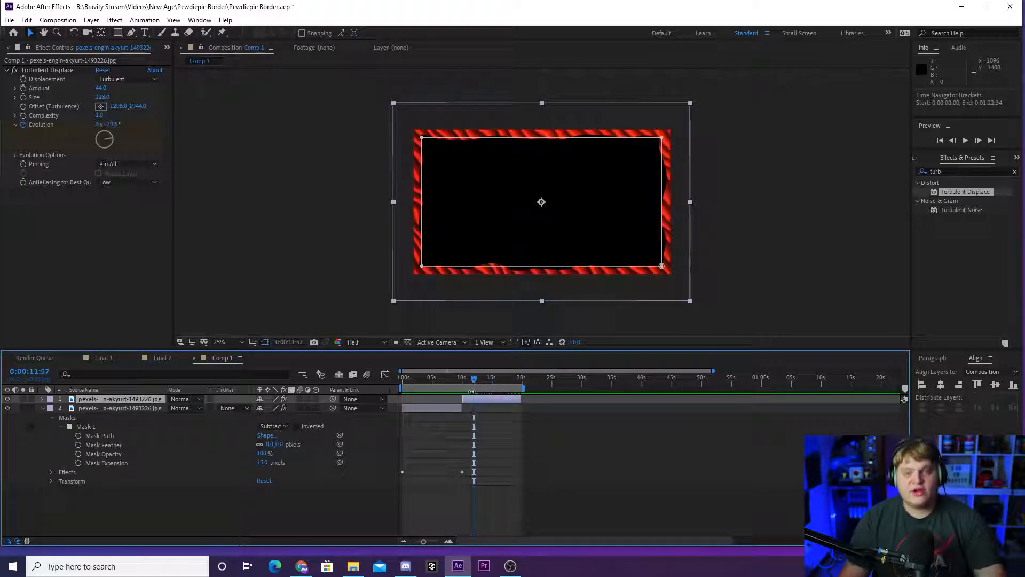
pyautogui.moveTo(465, 378)
pyautogui.mouseDown()
pyautogui.moveTo(451, 379)
pyautogui.moveTo(521, 386)
pyautogui.moveTo(386, 391)
pyautogui.moveTo(518, 382)
pyautogui.mouseUp()
pyautogui.press('space')
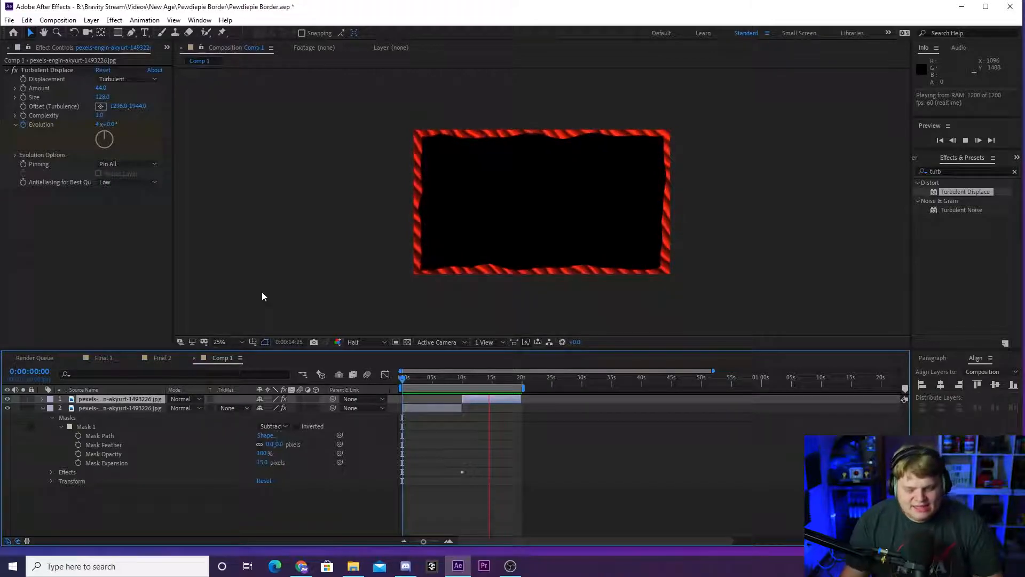
pyautogui.moveTo(504, 389); pyautogui.dragTo(451, 394)
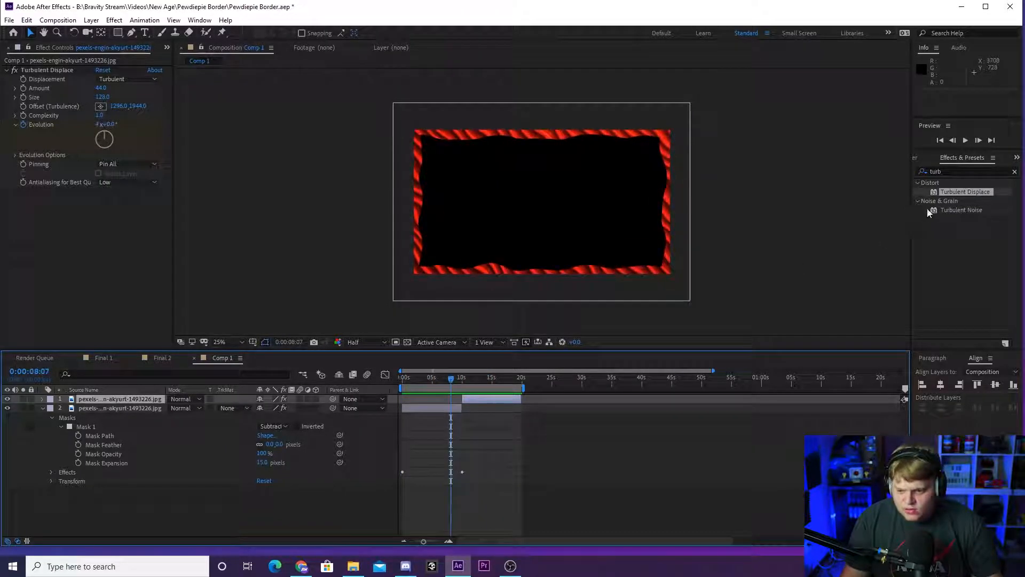
# - Apply Hue/Saturation to the first border layer and set Master Hue to 110° for green stripes
pyautogui.moveTo(955, 171); pyautogui.dragTo(771, 187)
pyautogui.write('hue')
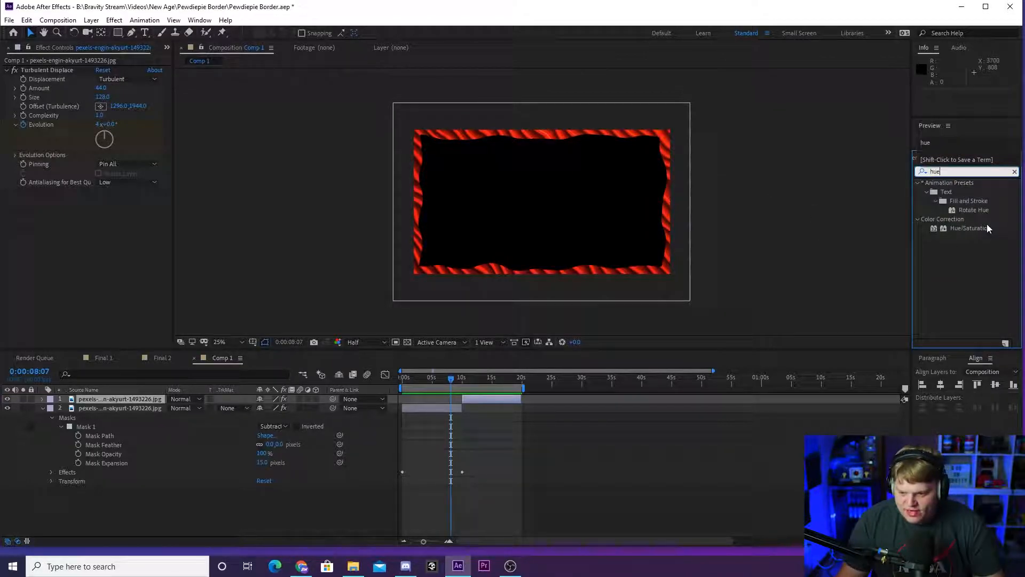
pyautogui.moveTo(987, 229); pyautogui.dragTo(447, 408)
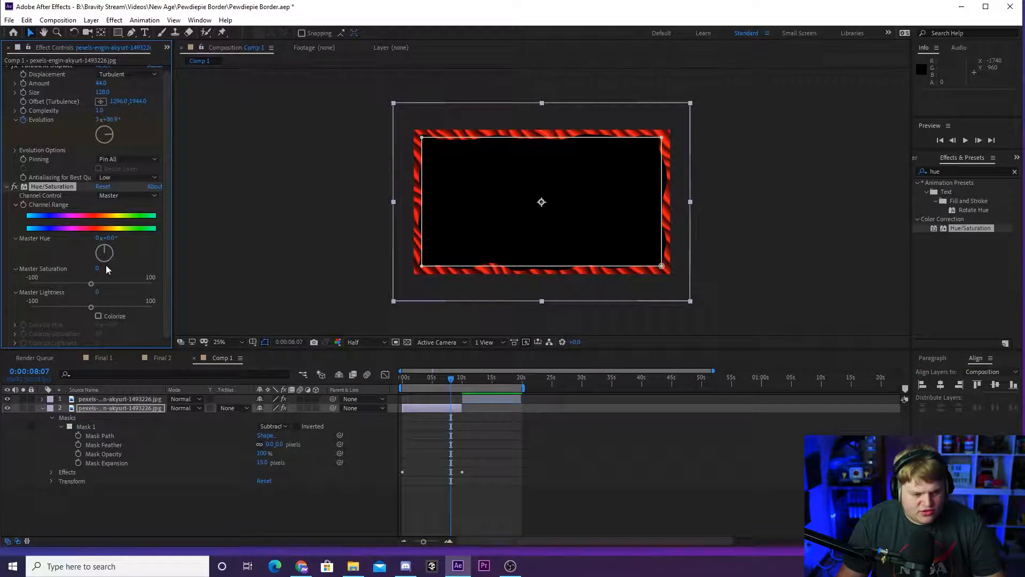
pyautogui.moveTo(105, 252)
pyautogui.mouseDown()
pyautogui.moveTo(122, 260)
pyautogui.moveTo(105, 269)
pyautogui.moveTo(115, 261)
pyautogui.mouseUp()
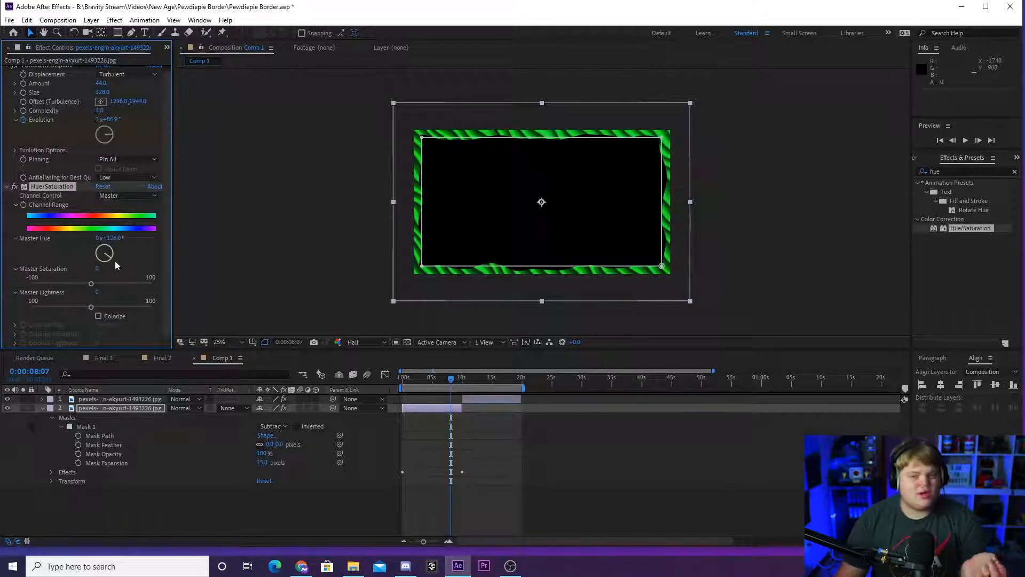
pyautogui.moveTo(113, 267)
pyautogui.mouseDown()
pyautogui.moveTo(126, 256)
pyautogui.moveTo(131, 265)
pyautogui.mouseUp()
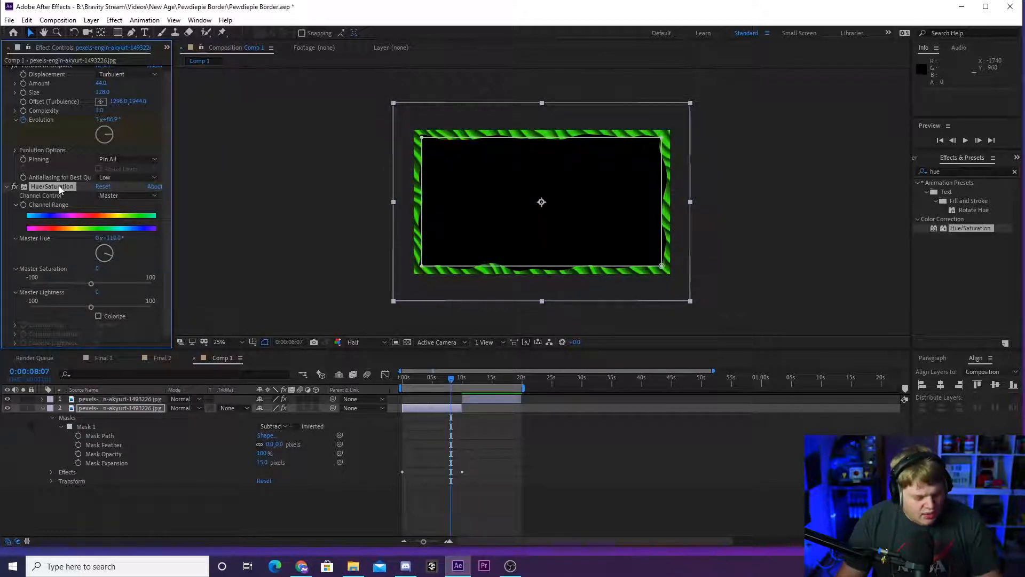
# - Copy the Hue/Saturation effect to the reversed border layer and check the colour of both layers
pyautogui.click(486, 380)
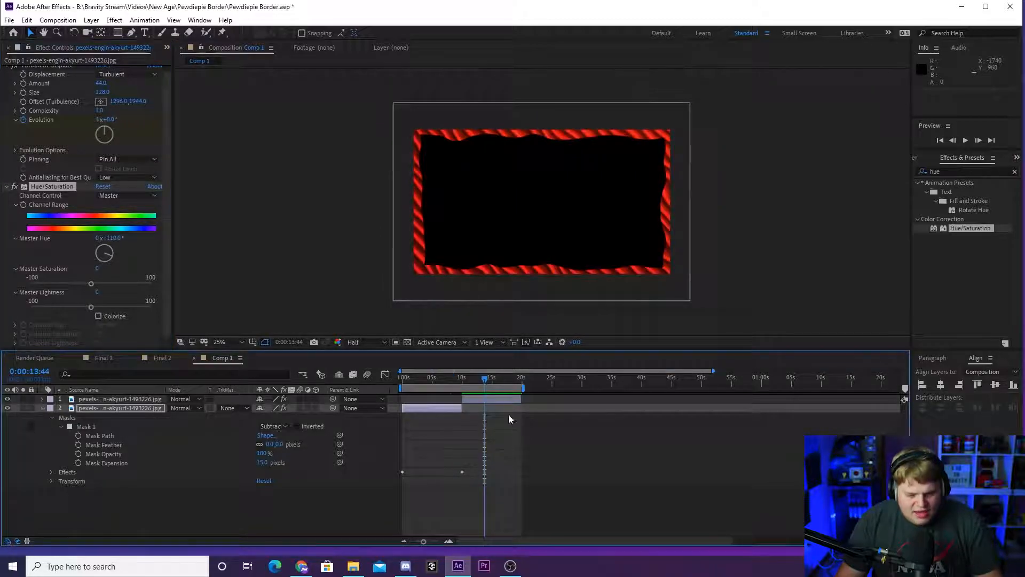
pyautogui.click(502, 398)
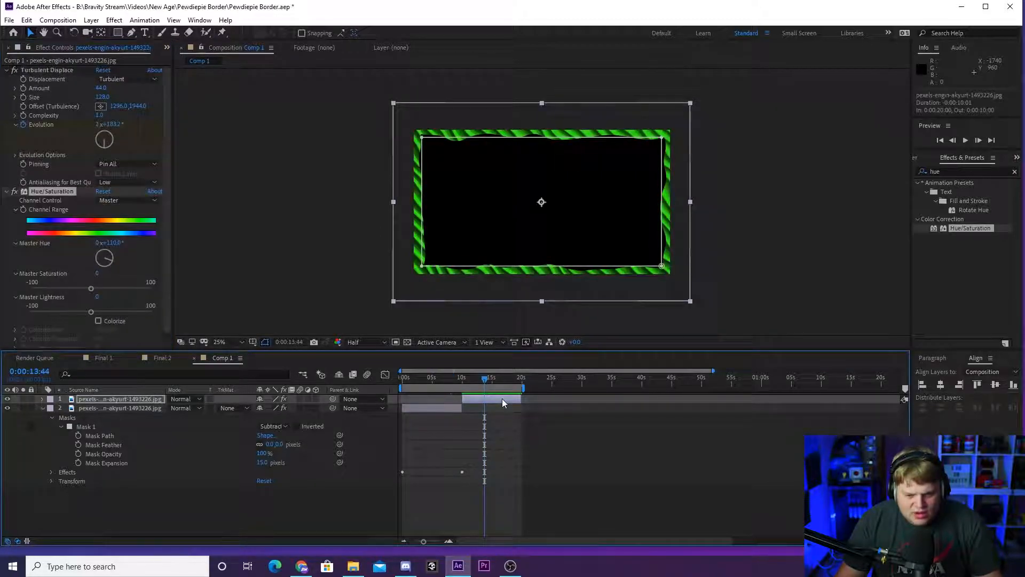
pyautogui.moveTo(486, 380); pyautogui.dragTo(442, 380)
pyautogui.moveTo(414, 385); pyautogui.dragTo(437, 380)
# - Pre-compose both border layers into a single layer
pyautogui.click(42, 409)
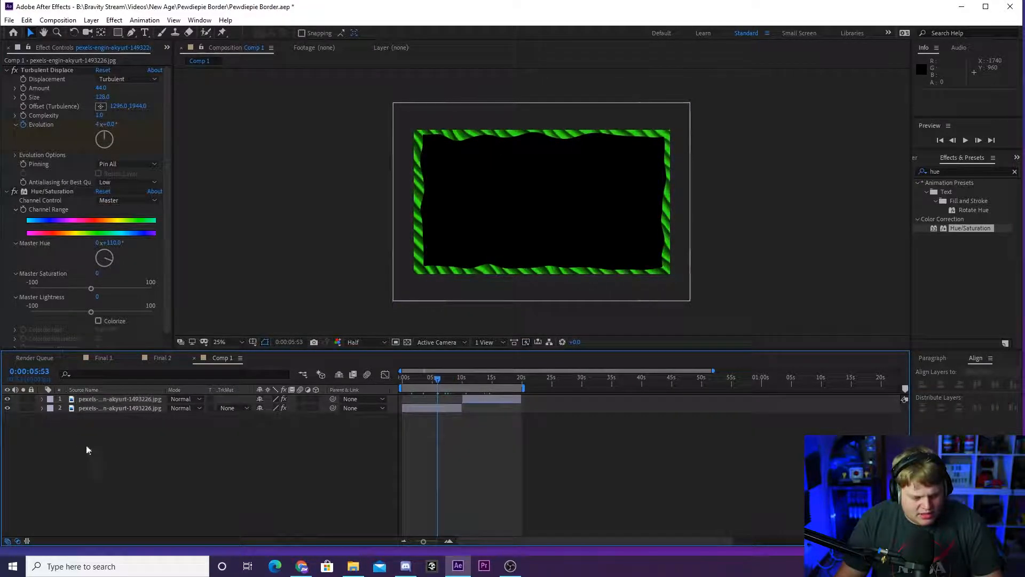
pyautogui.click(141, 409)
pyautogui.keyDown('shift'); pyautogui.click(143, 399); pyautogui.keyUp('shift')
pyautogui.rightClick(144, 399)
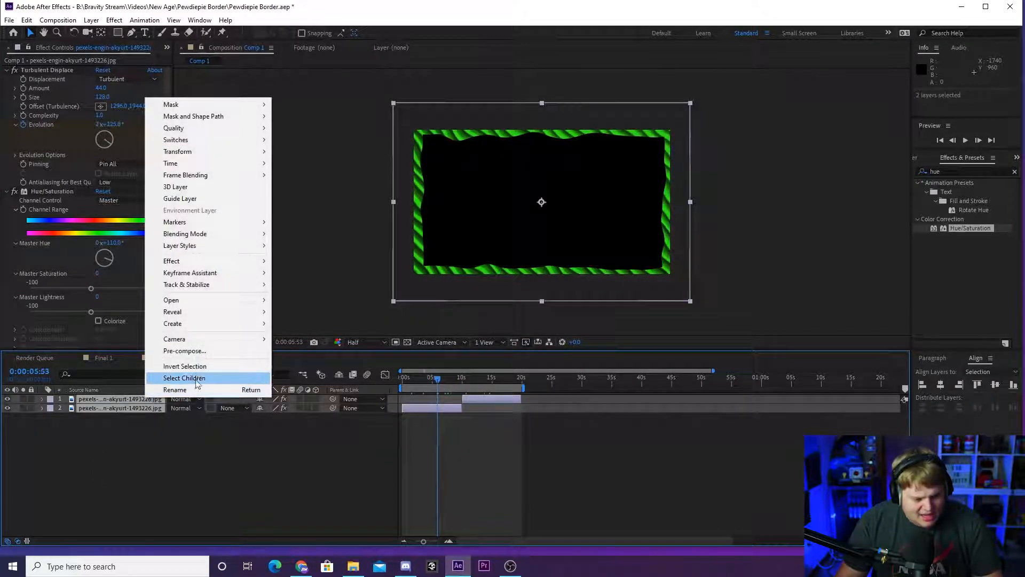
pyautogui.click(199, 354)
pyautogui.click(538, 353)
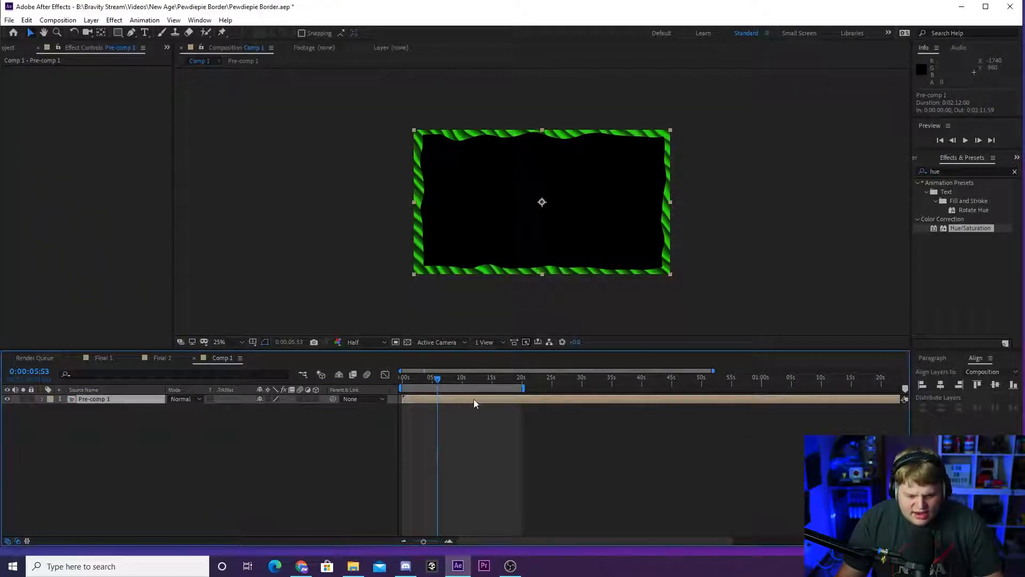
# - Scale the pre-composed border down to a smaller frame centred in the composition
pyautogui.moveTo(471, 399); pyautogui.dragTo(469, 400)
pyautogui.moveTo(670, 276); pyautogui.dragTo(630, 249)
pyautogui.click(630, 249)
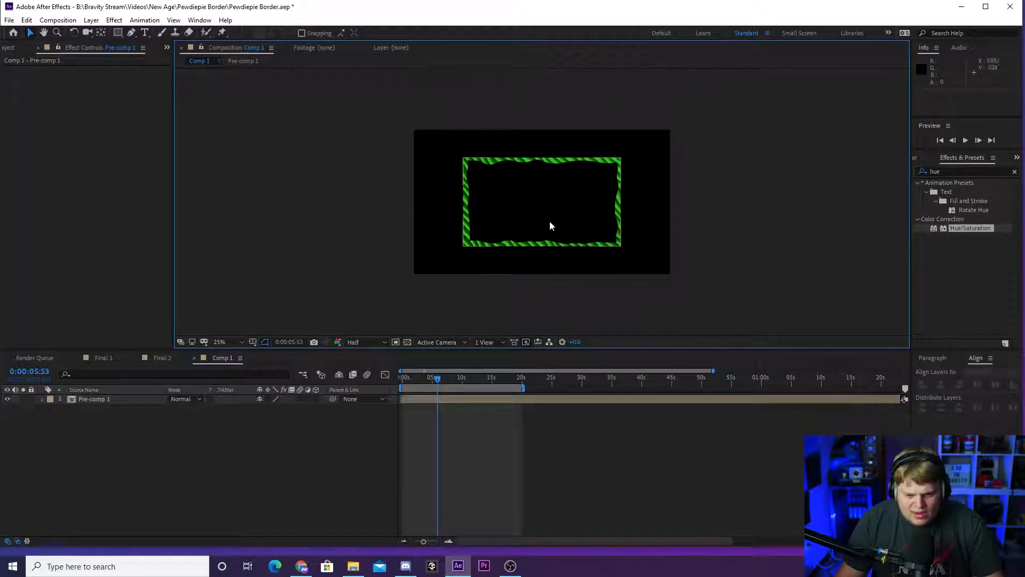
pyautogui.press('.')
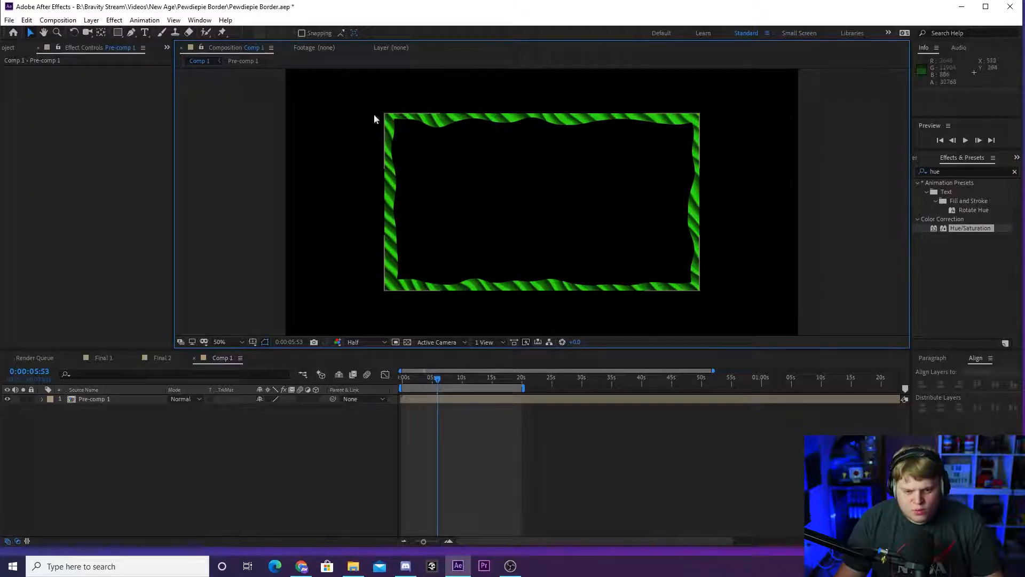
# - Play back the scaled-down border from the start to check its wave animation
pyautogui.moveTo(456, 377); pyautogui.dragTo(316, 380)
pyautogui.press('space')
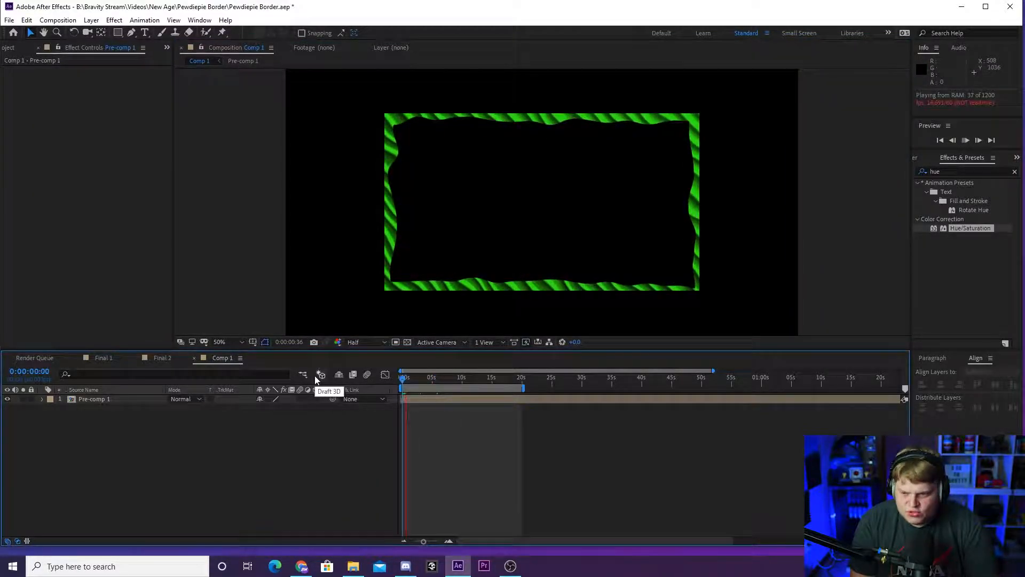
pyautogui.click(449, 541)
pyautogui.click(529, 540)
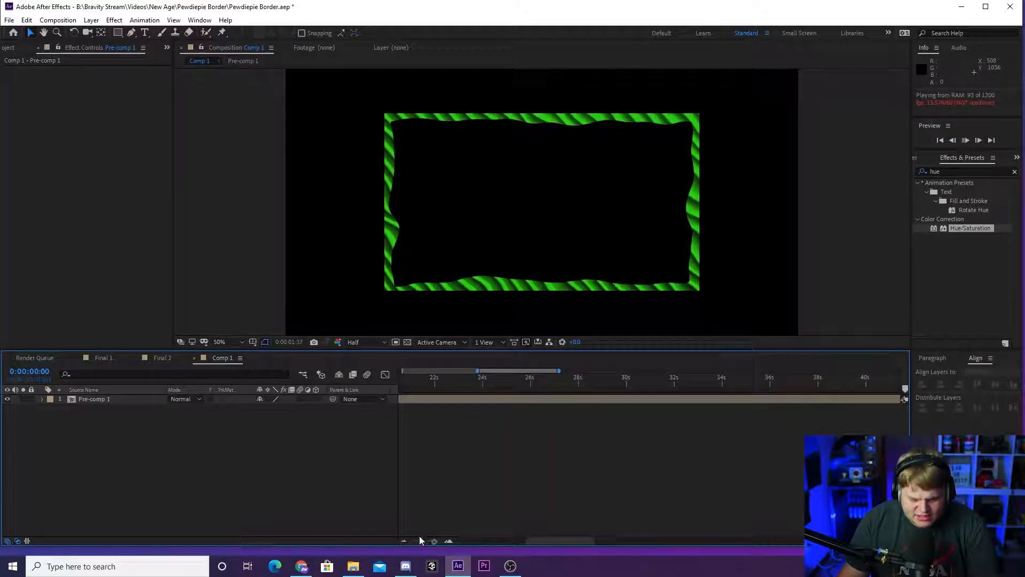
pyautogui.click(404, 541)
pyautogui.click(404, 541)
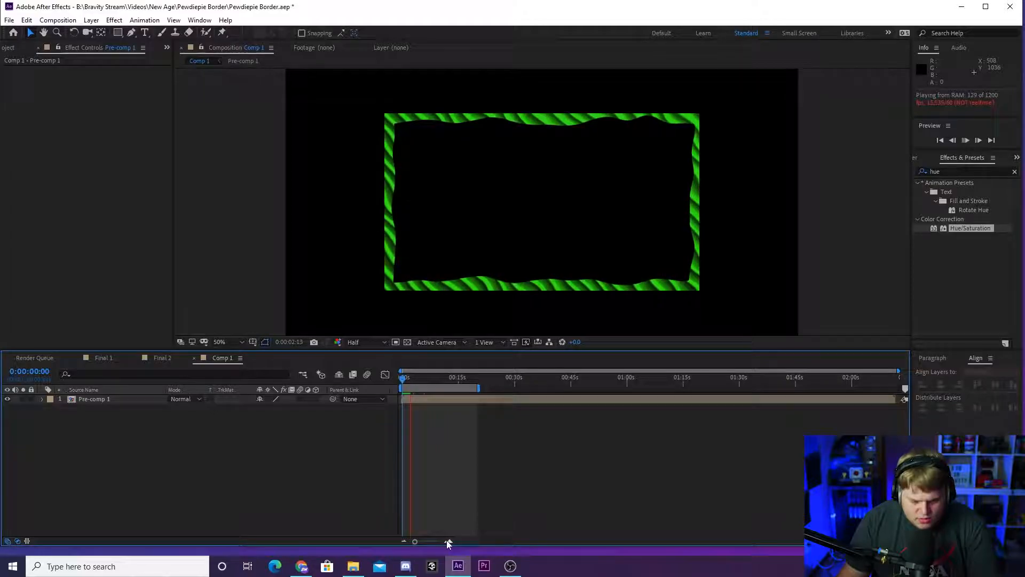
pyautogui.click(448, 541)
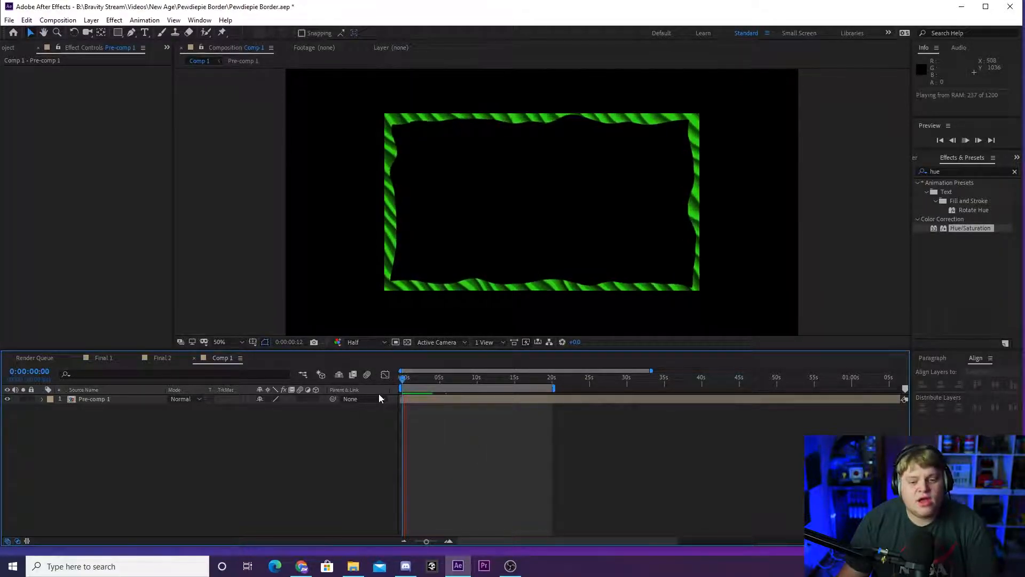
pyautogui.moveTo(431, 383); pyautogui.dragTo(290, 378)
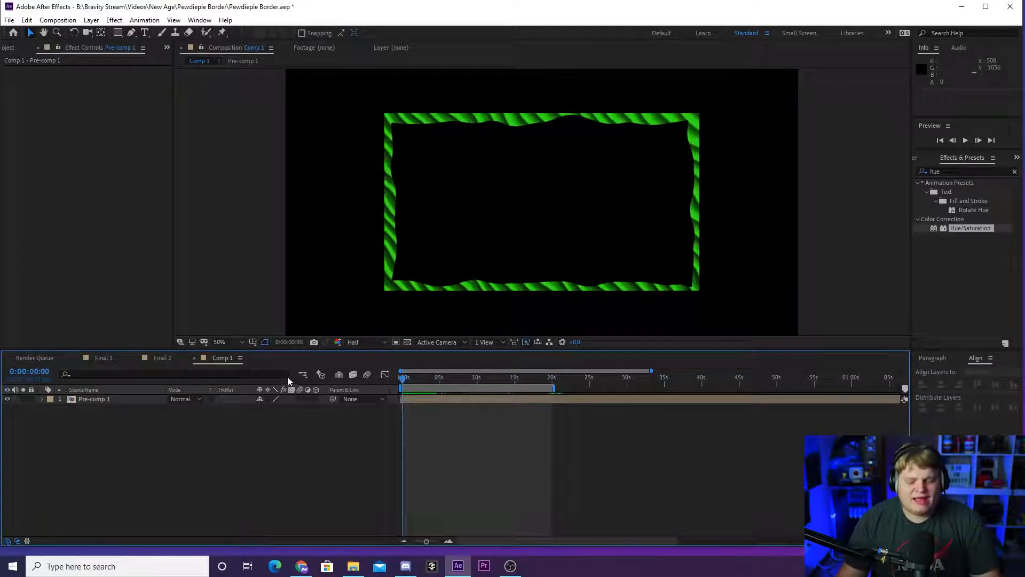
# - Add Comp 1 to the render queue and set its output module format to QuickTime
pyautogui.click(63, 21)
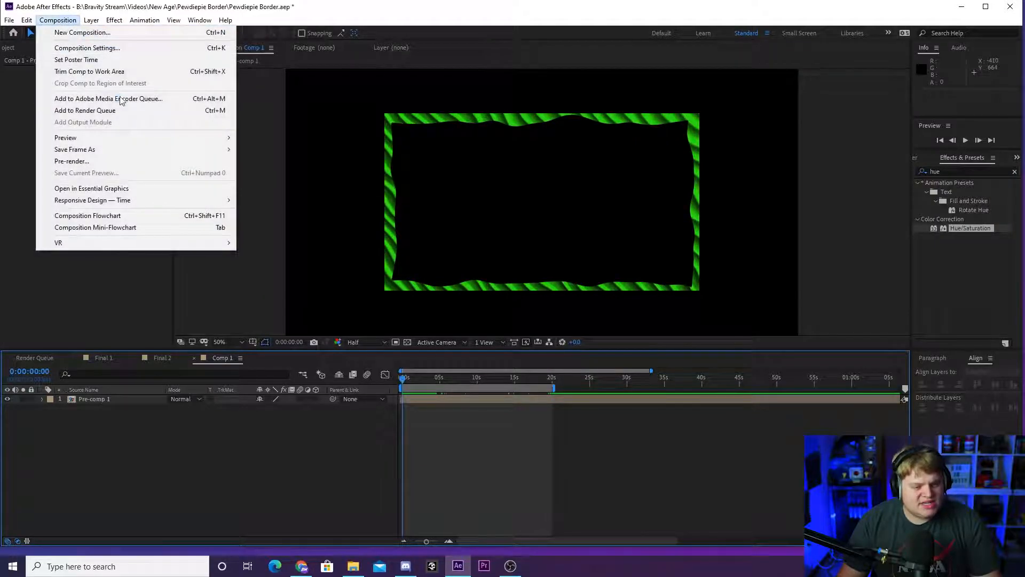
pyautogui.click(92, 110)
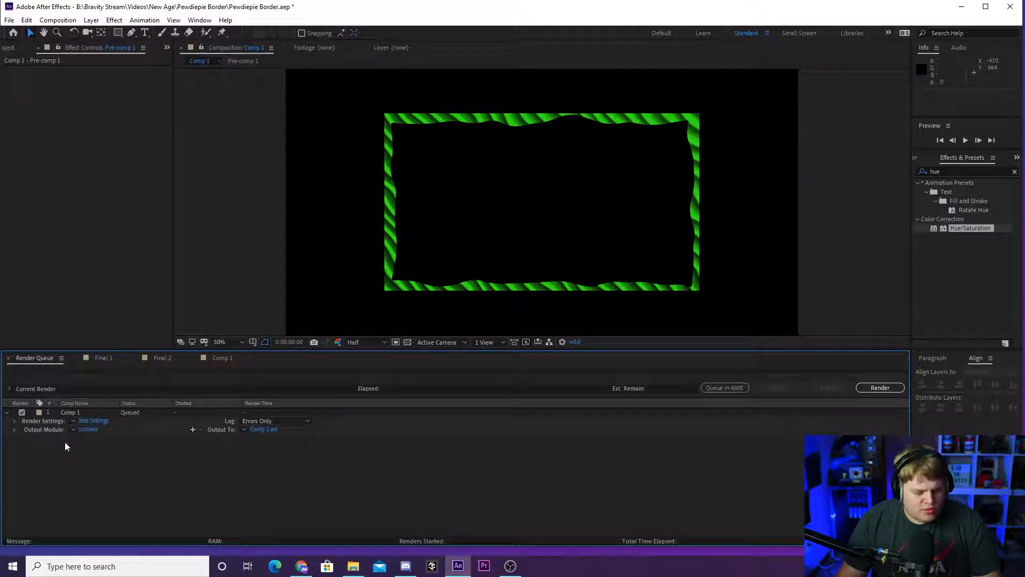
pyautogui.click(91, 429)
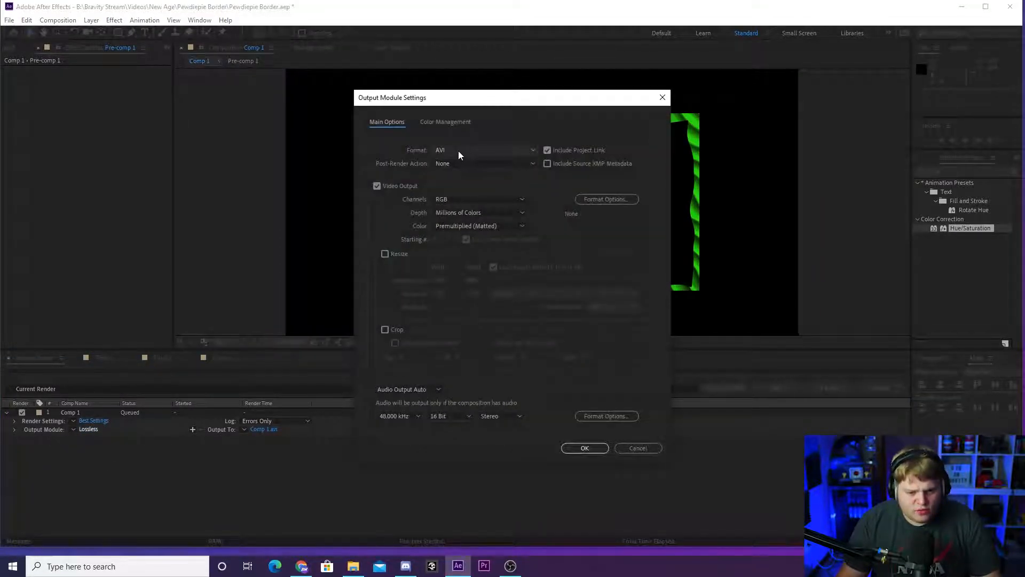
pyautogui.click(458, 151)
pyautogui.click(462, 274)
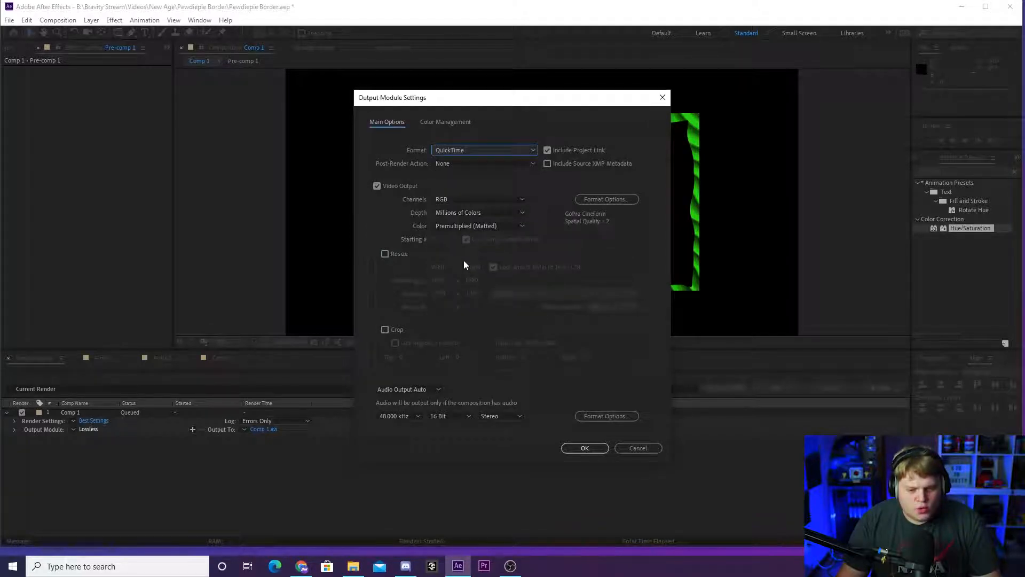
# - Set the output channels to RGB + Alpha, keep the QuickTime format and accept the output module settings
pyautogui.click(453, 195)
pyautogui.click(464, 235)
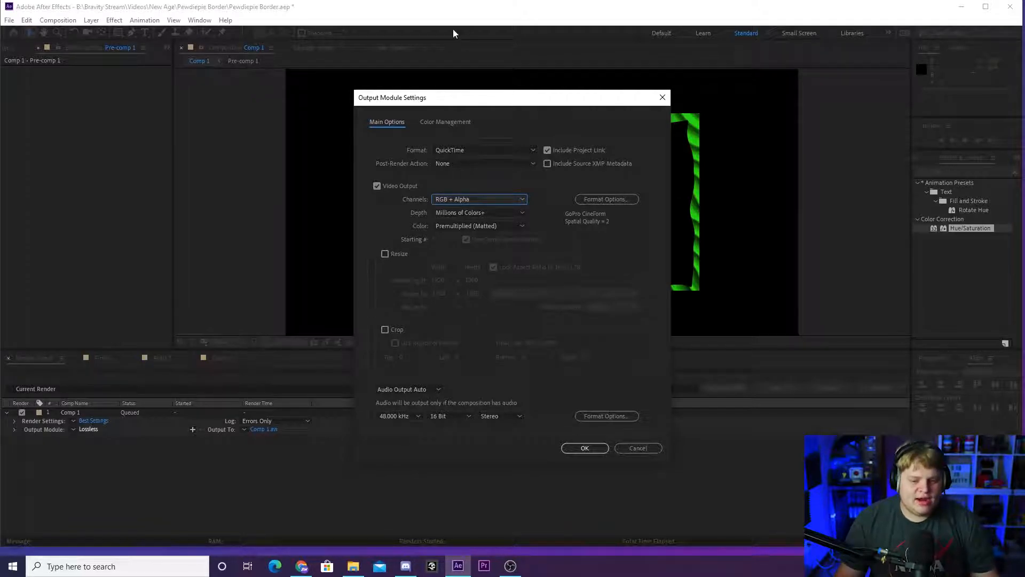
pyautogui.click(454, 150)
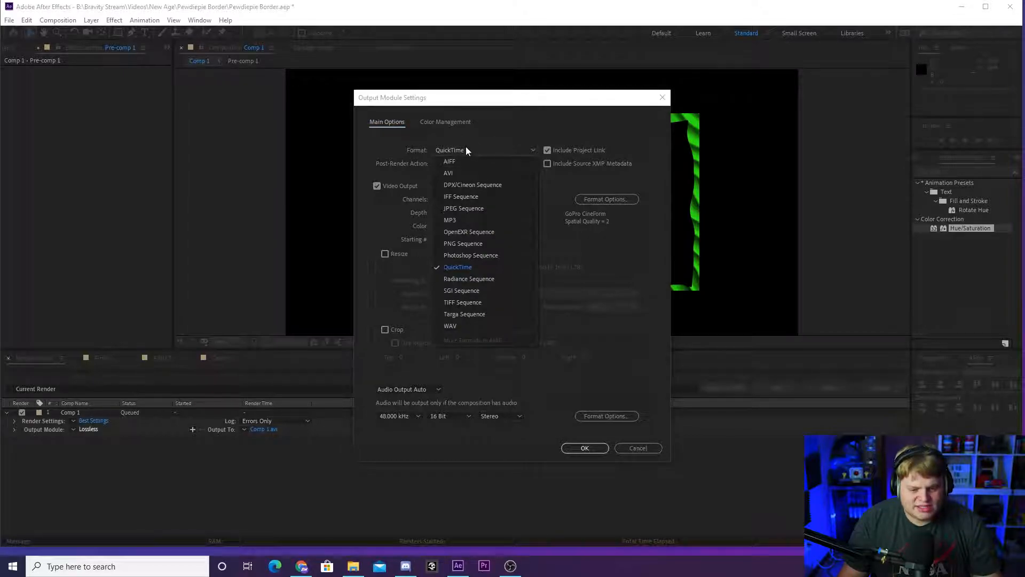
pyautogui.click(600, 245)
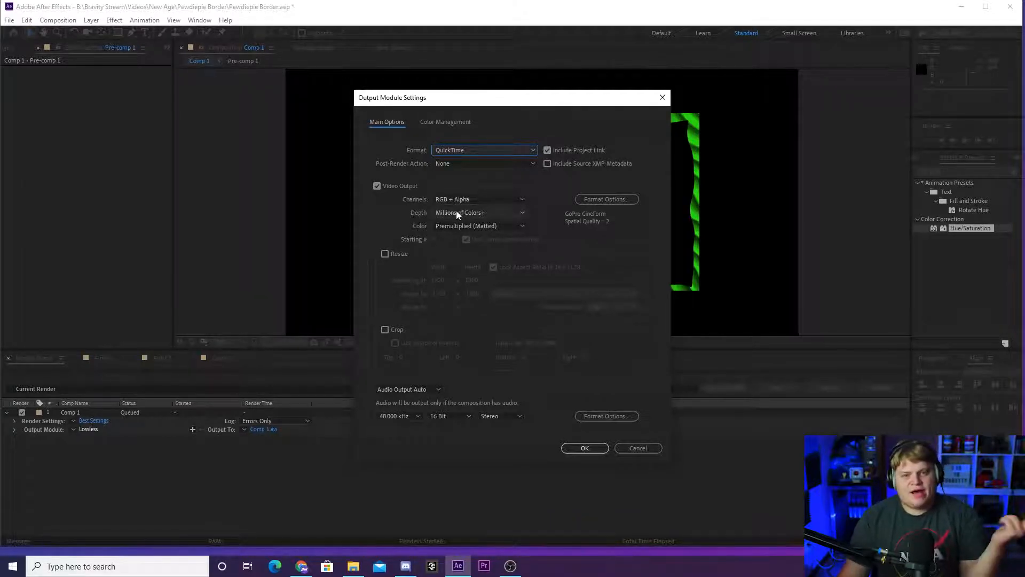
pyautogui.click(586, 448)
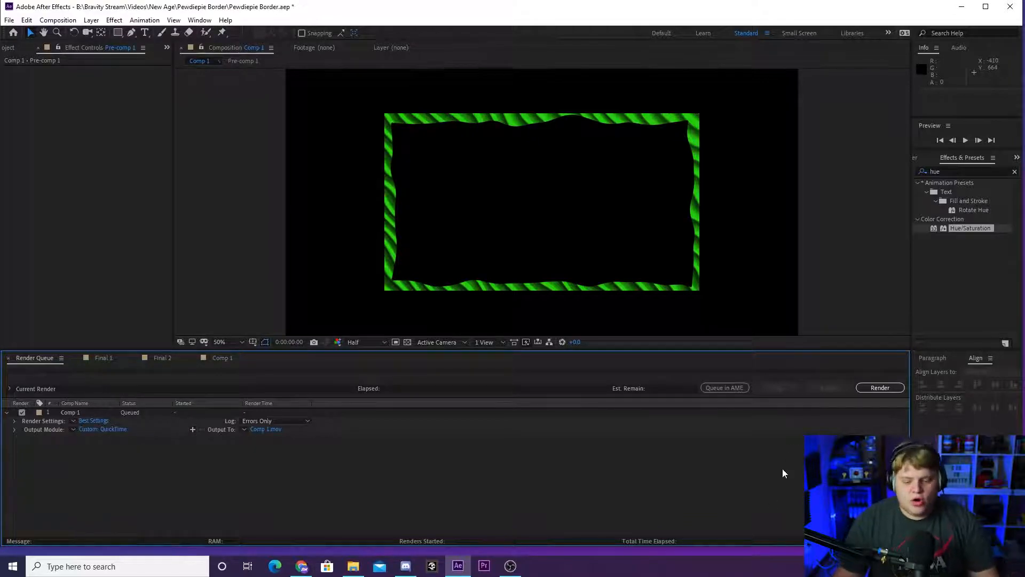
# - Close the Comp 1 timeline and scrub through the orange gradient border animation in Final 2
pyautogui.click(224, 358)
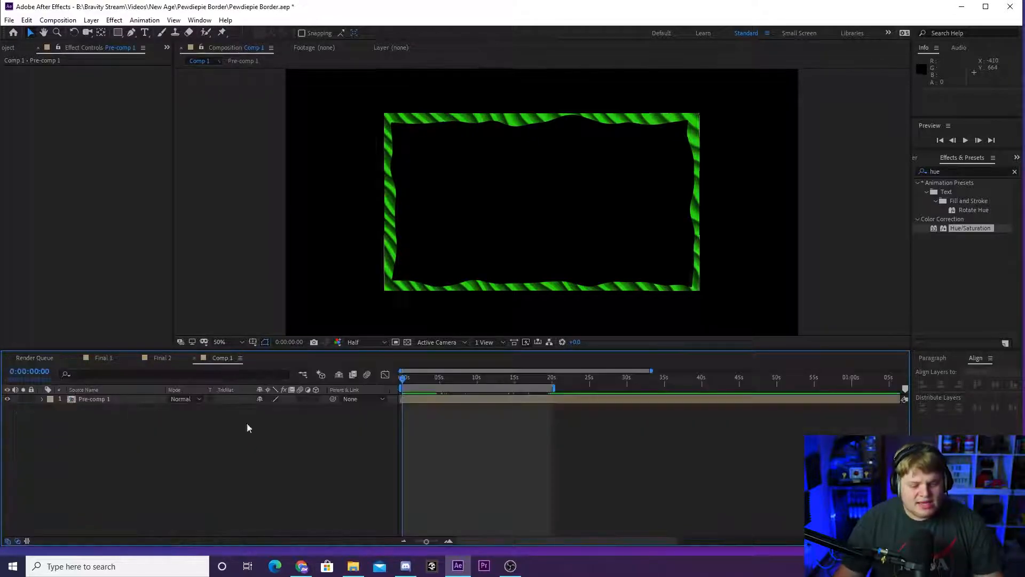
pyautogui.click(126, 398)
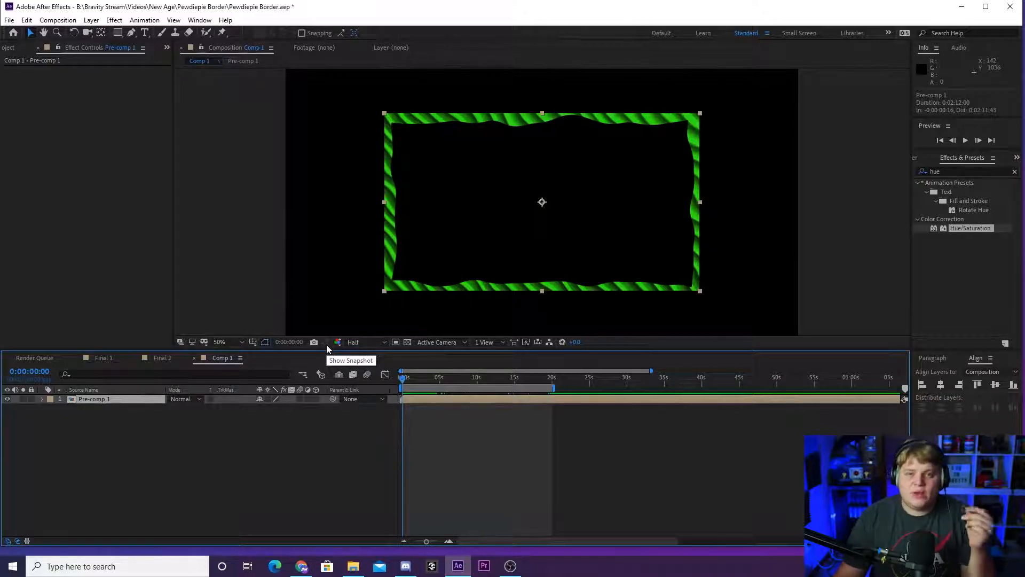
pyautogui.click(194, 358)
pyautogui.click(533, 289)
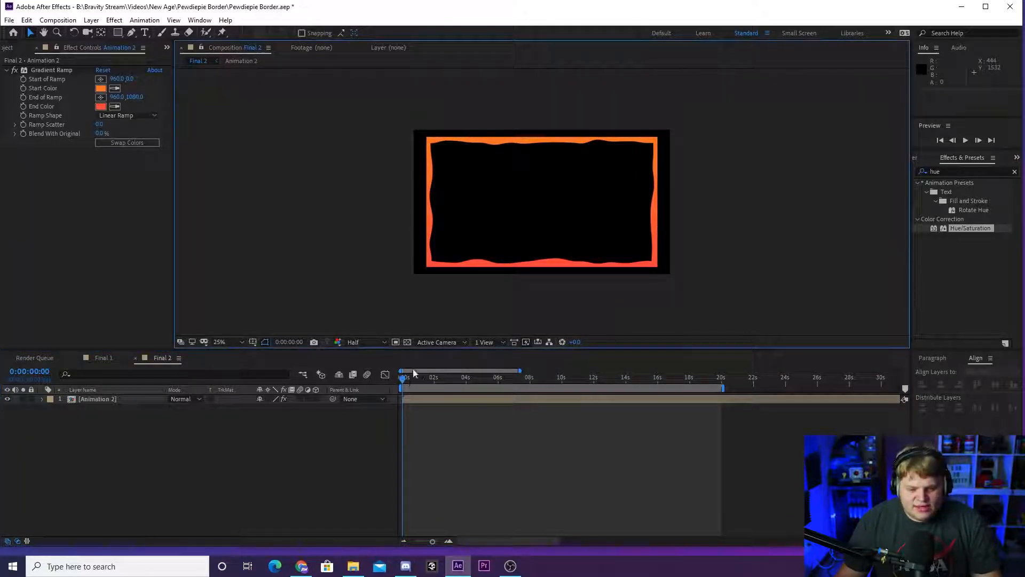
pyautogui.moveTo(412, 380); pyautogui.dragTo(460, 353)
# - Scrub through the marbled border animation in Final 1 up close and compare it with Final 2
pyautogui.click(106, 359)
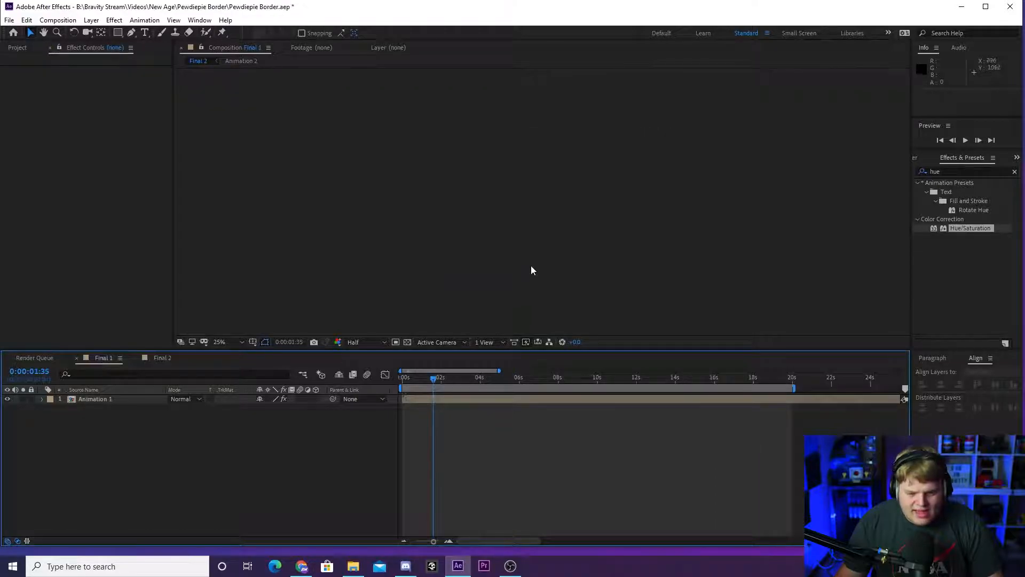
pyautogui.moveTo(421, 384); pyautogui.dragTo(441, 378)
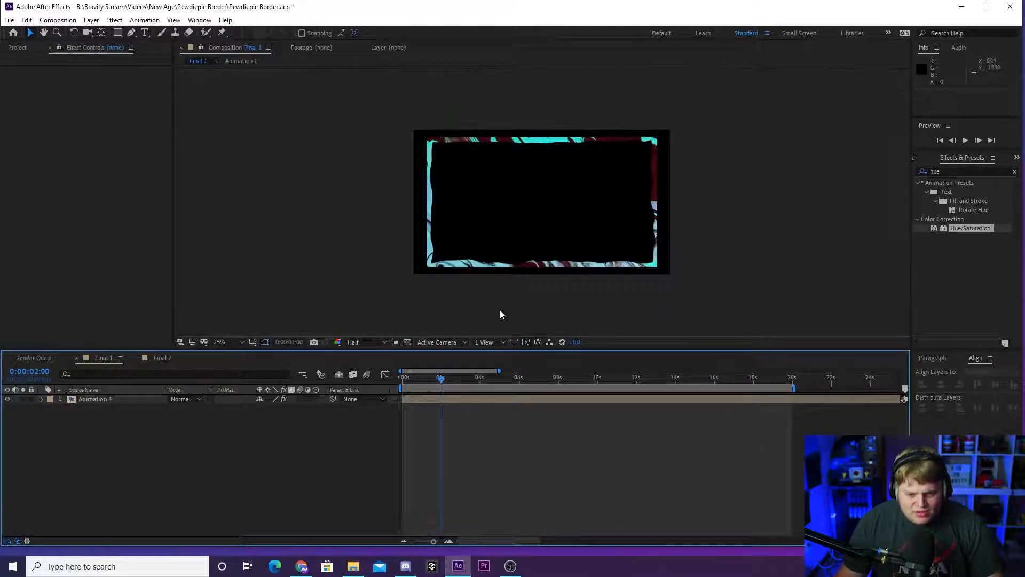
pyautogui.scroll(2, 500, 311)
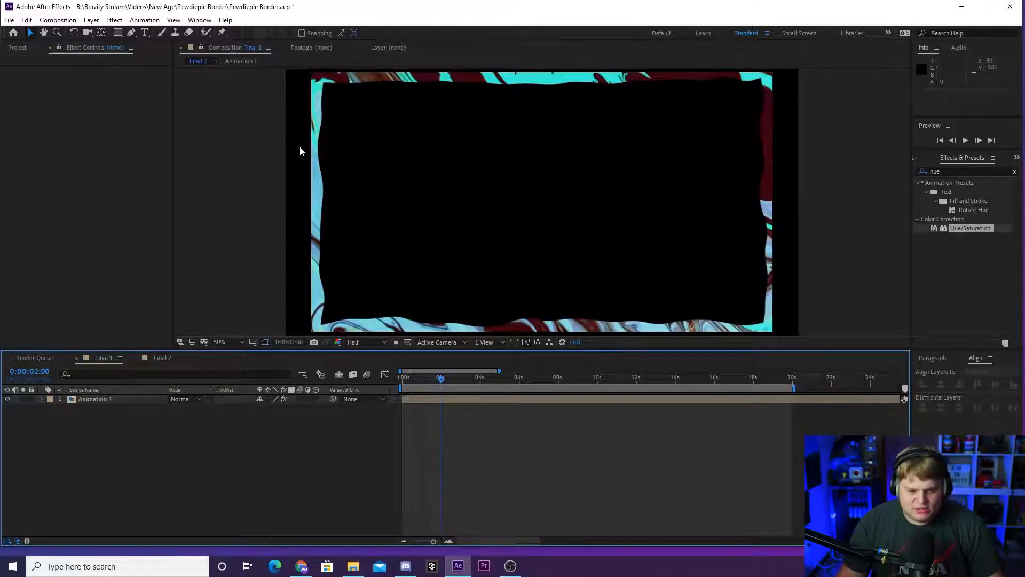
pyautogui.moveTo(454, 382); pyautogui.dragTo(436, 365)
pyautogui.scroll(-1, 473, 225)
pyautogui.click(154, 359)
pyautogui.click(107, 357)
pyautogui.click(167, 358)
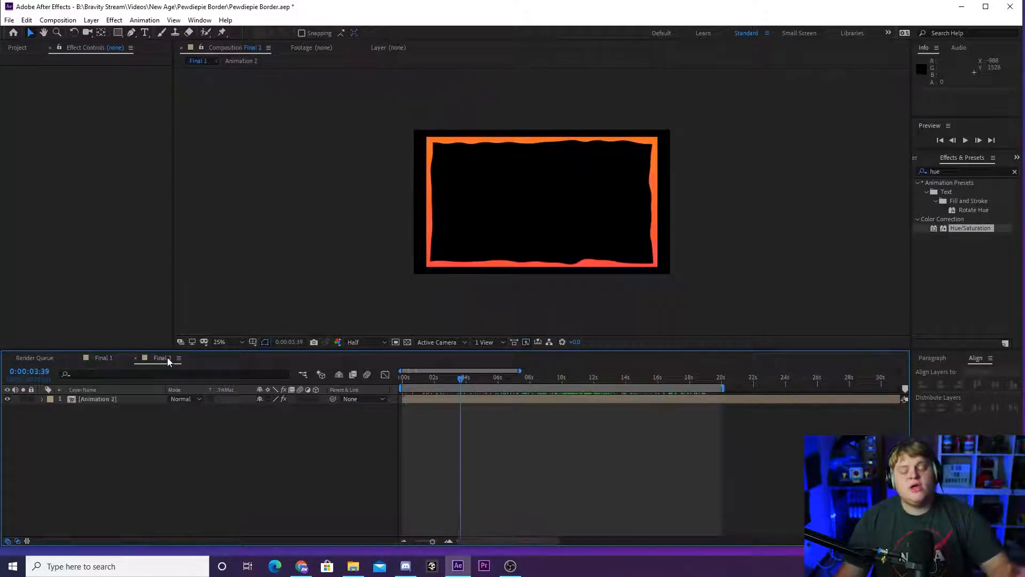